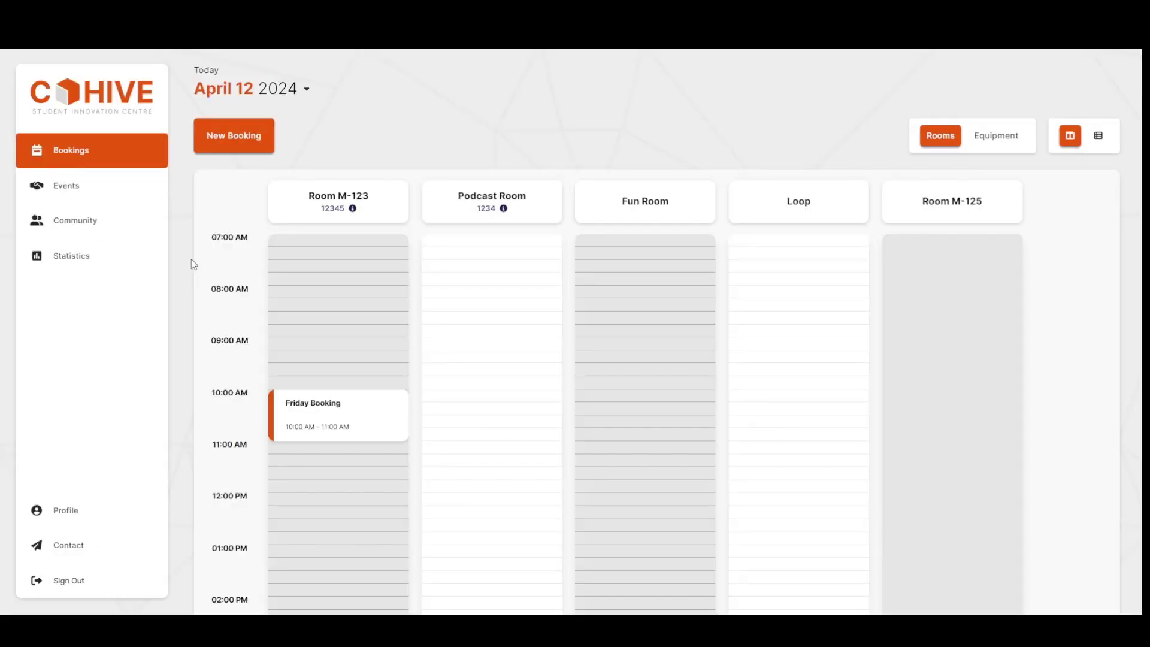
- Switch the bookings calendar to April 10, 2024 and review the CMPUT 401 Demo booking details
mouse_move(639, 198)
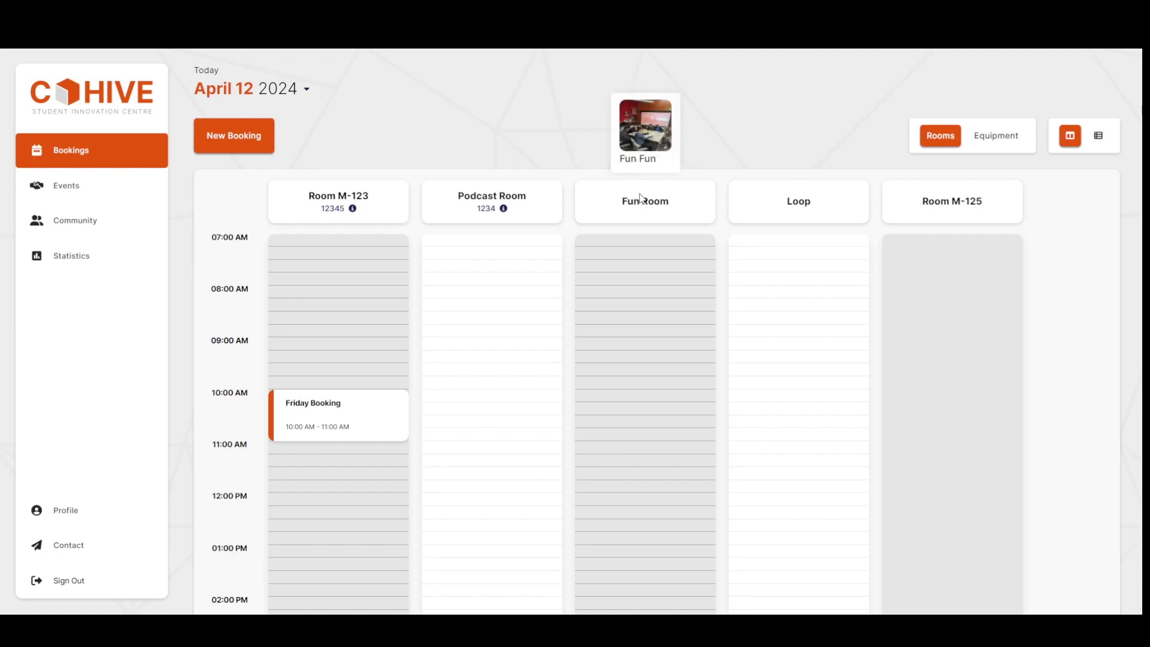
mouse_move(788, 200)
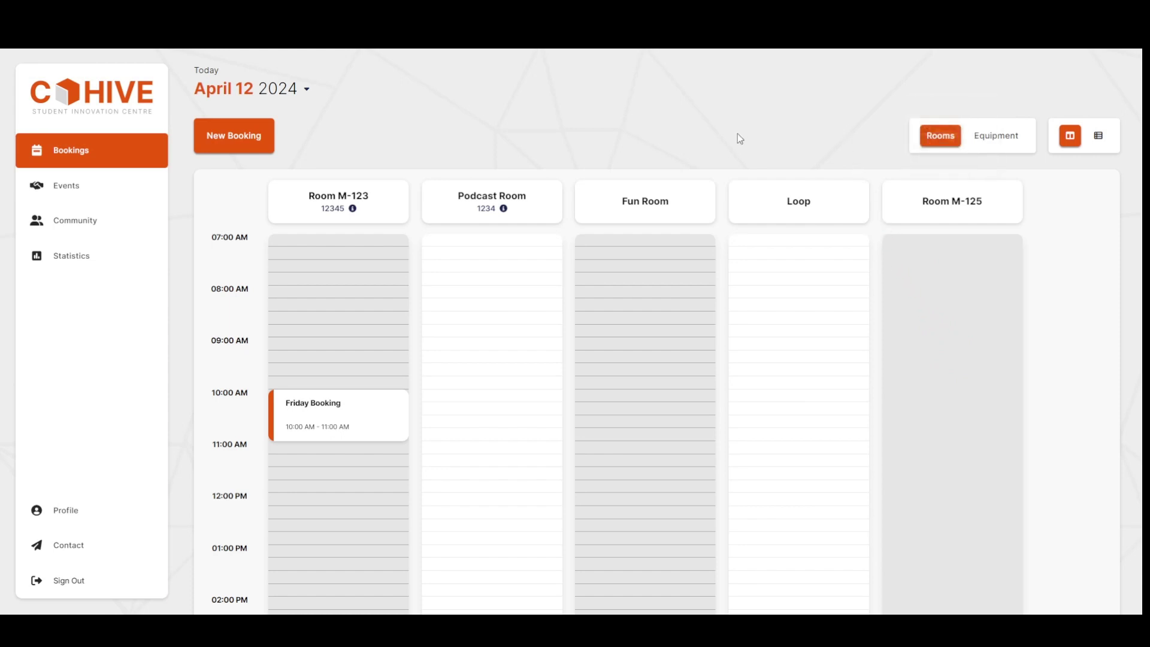
click(233, 95)
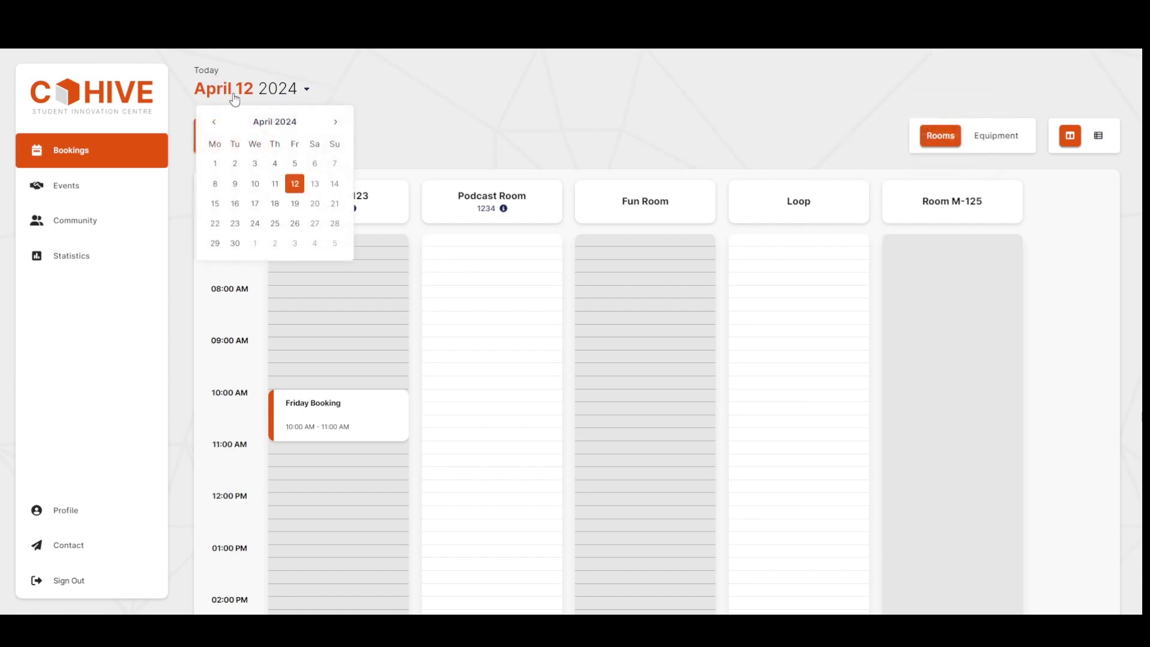
click(255, 183)
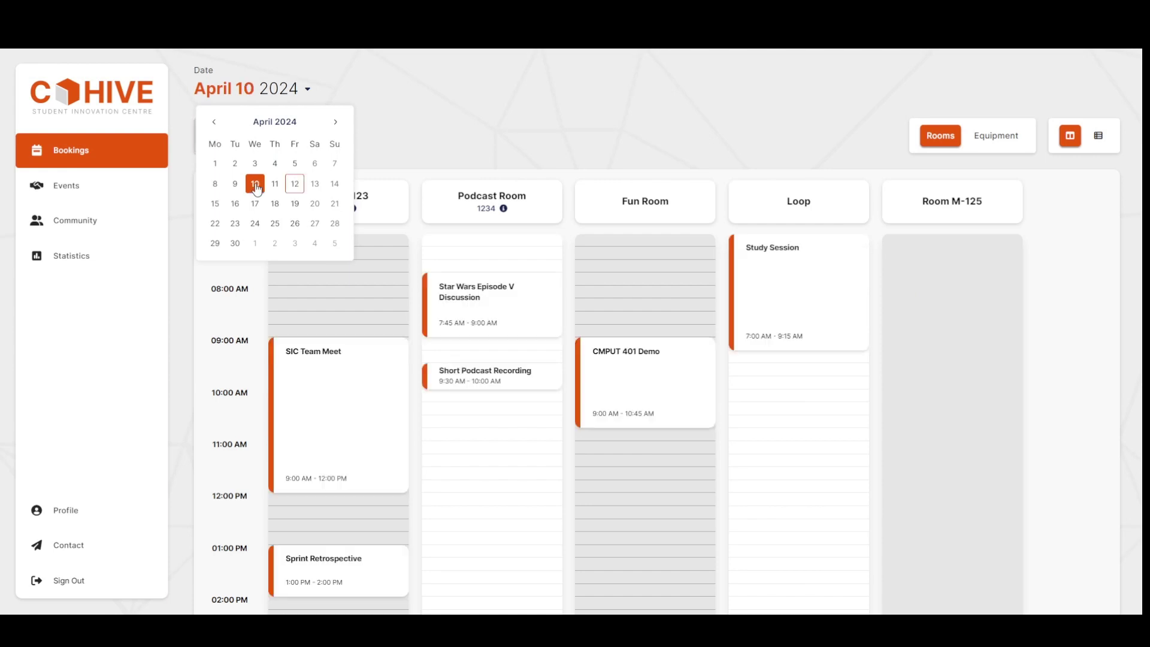
click(467, 144)
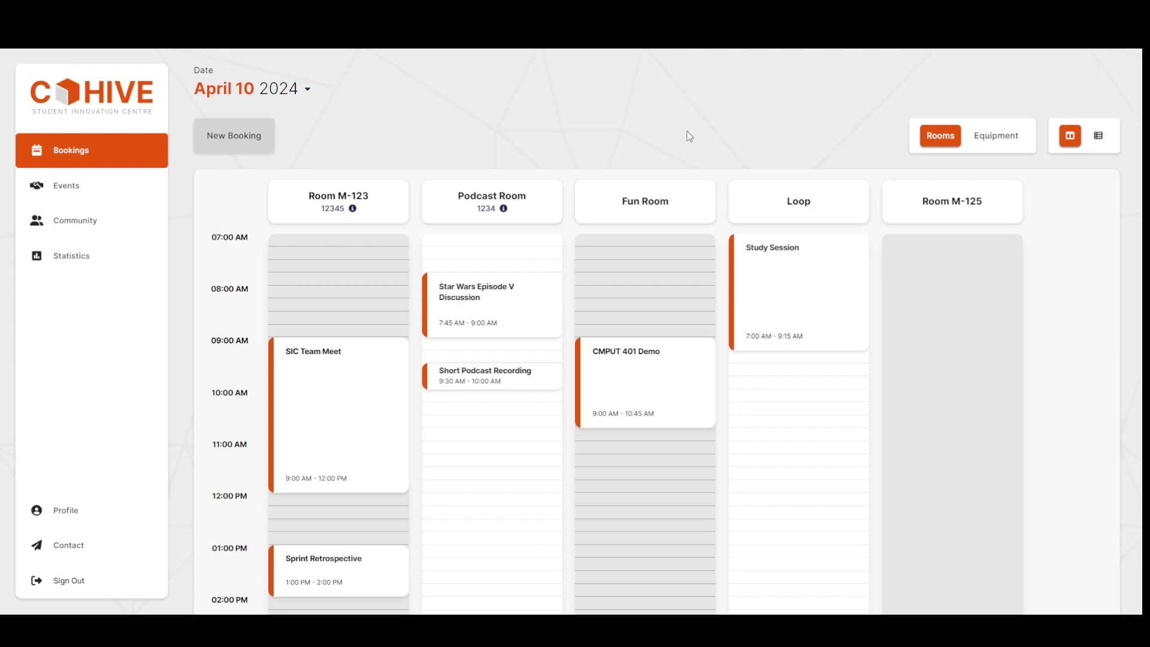
click(635, 391)
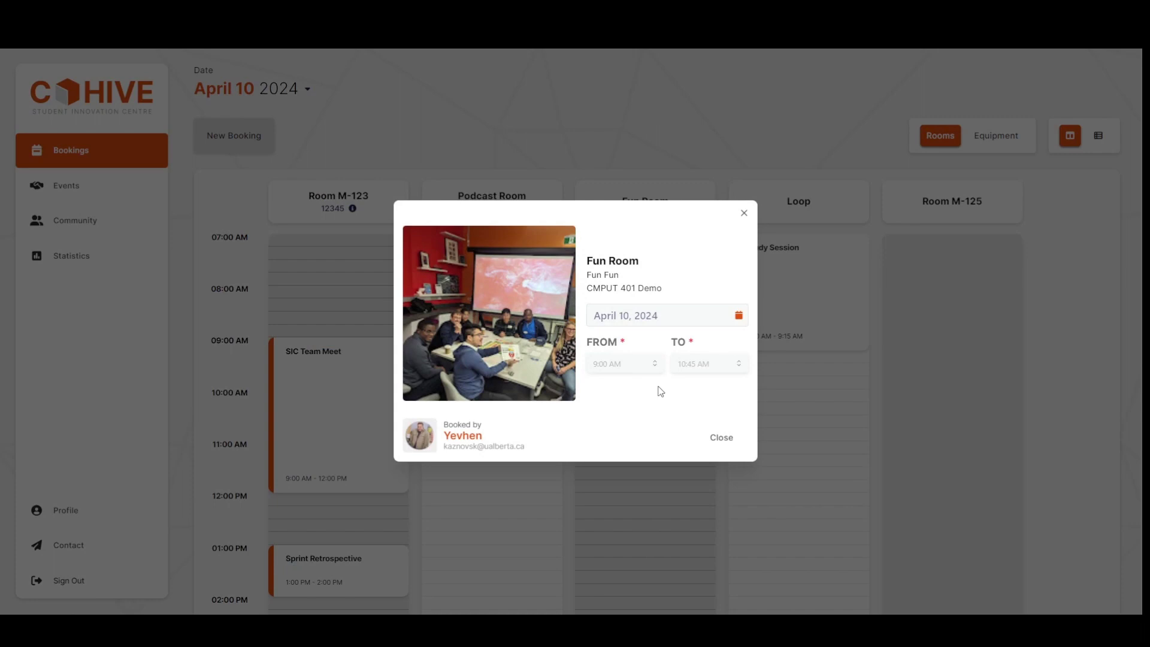
click(722, 438)
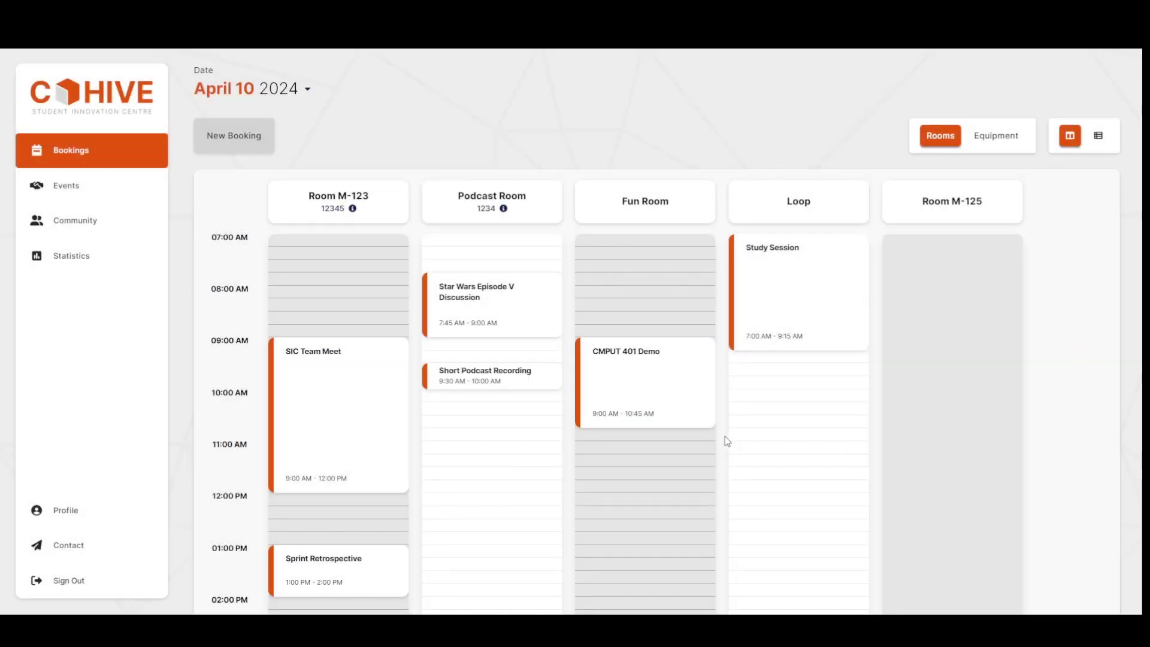
- Show the room bookings for April 15, 2024
click(275, 93)
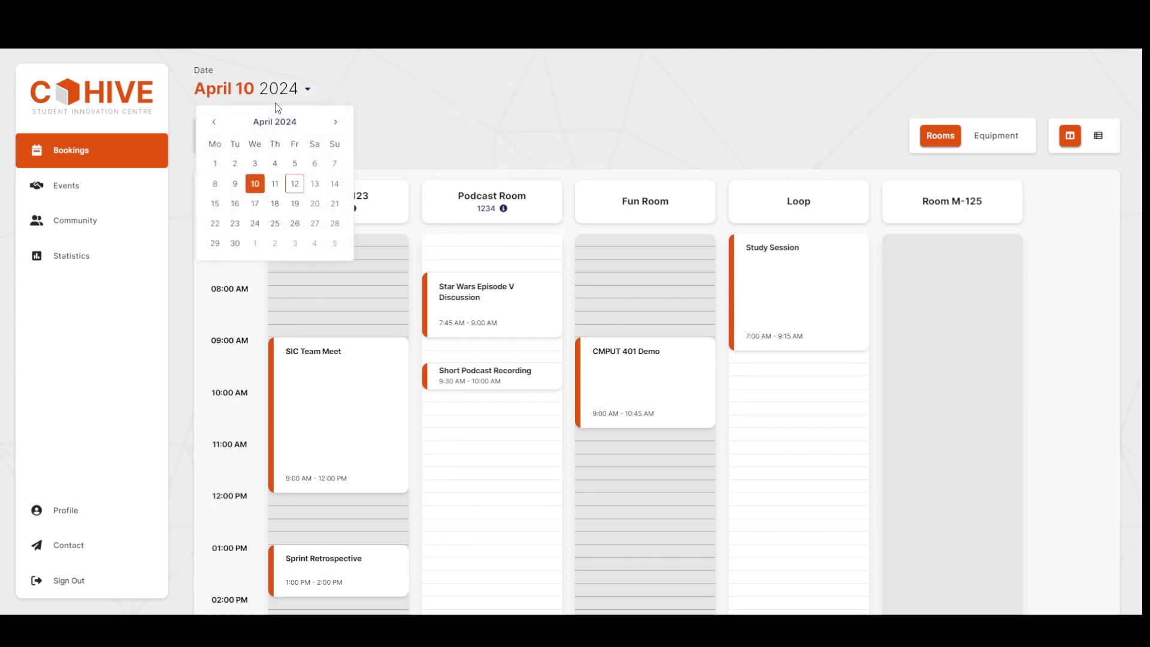
click(215, 203)
click(517, 123)
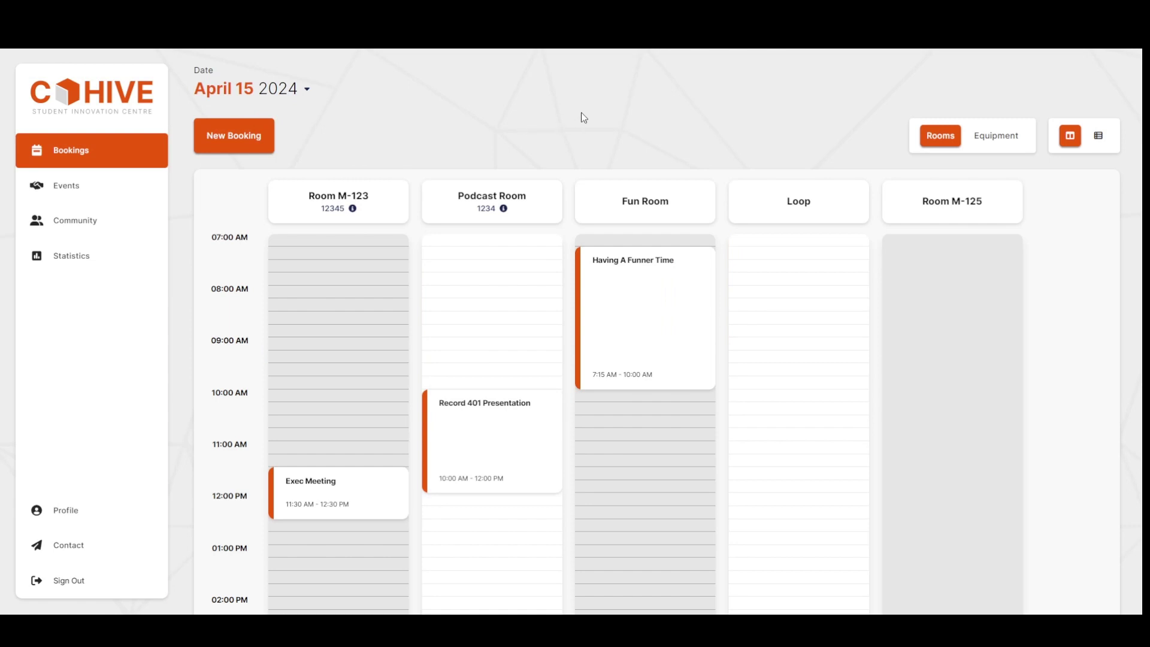
- Retitle the Podcast Room booking to 'Record CMPUT 401 Presentation' and save it
click(530, 433)
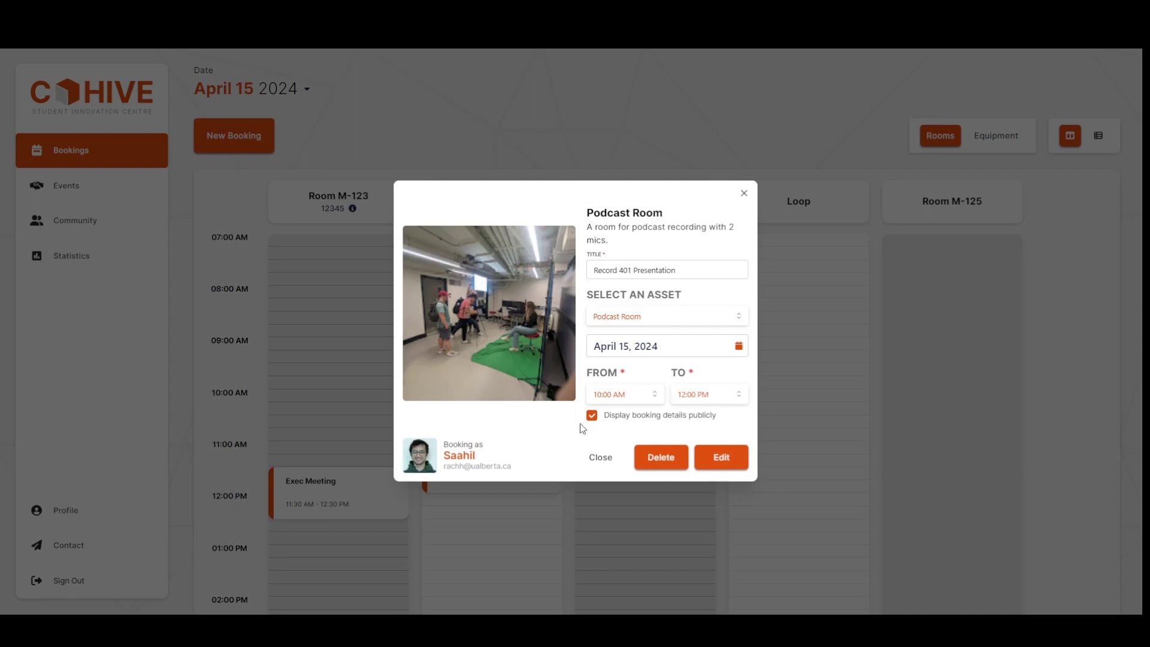
click(682, 273)
key(ctrl+Left)
key(ctrl+Left)
text(CMPUT)
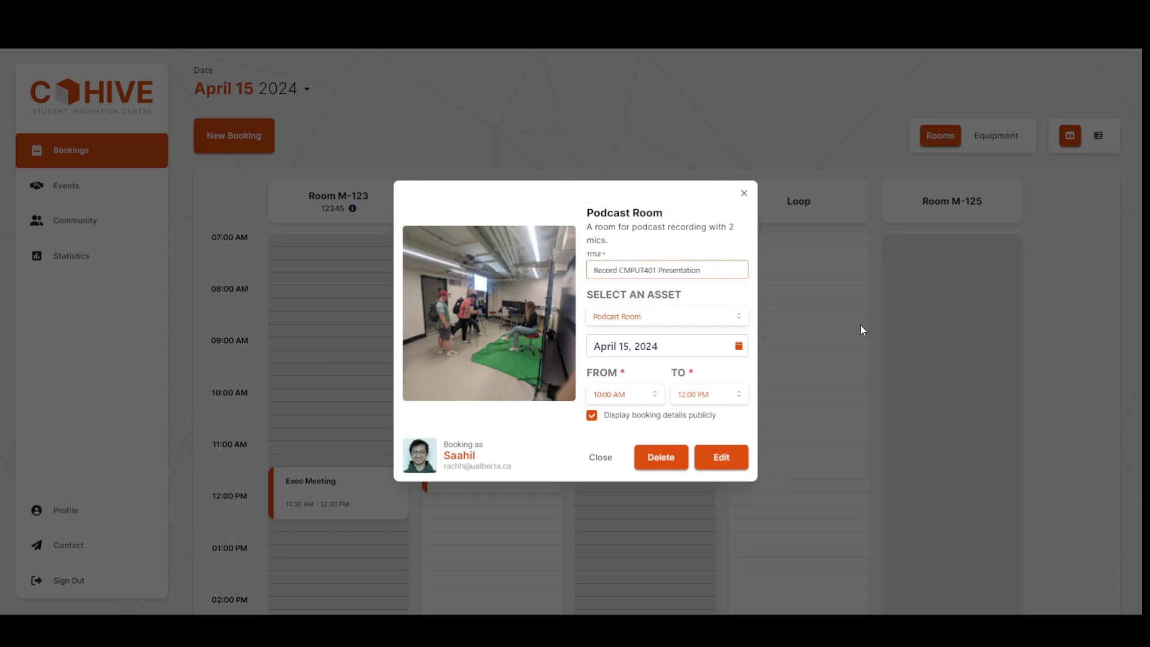
click(710, 463)
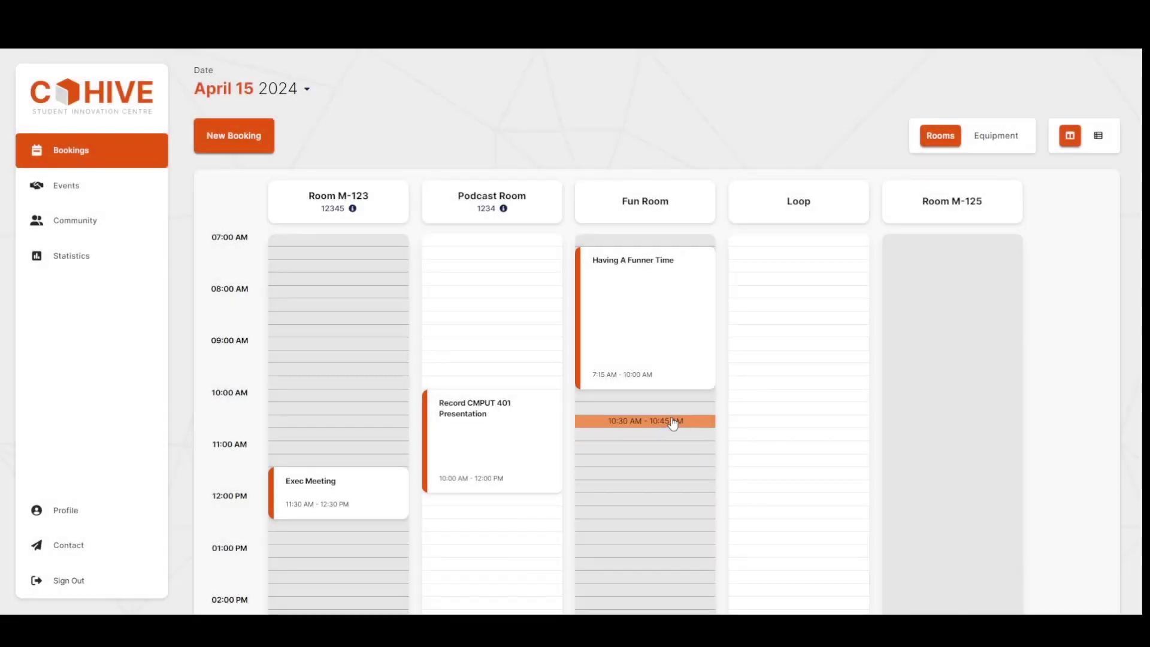
- Book the Laptop 8:45–10:45 AM as a private 'I need a laptop' booking, then show the list view
click(996, 137)
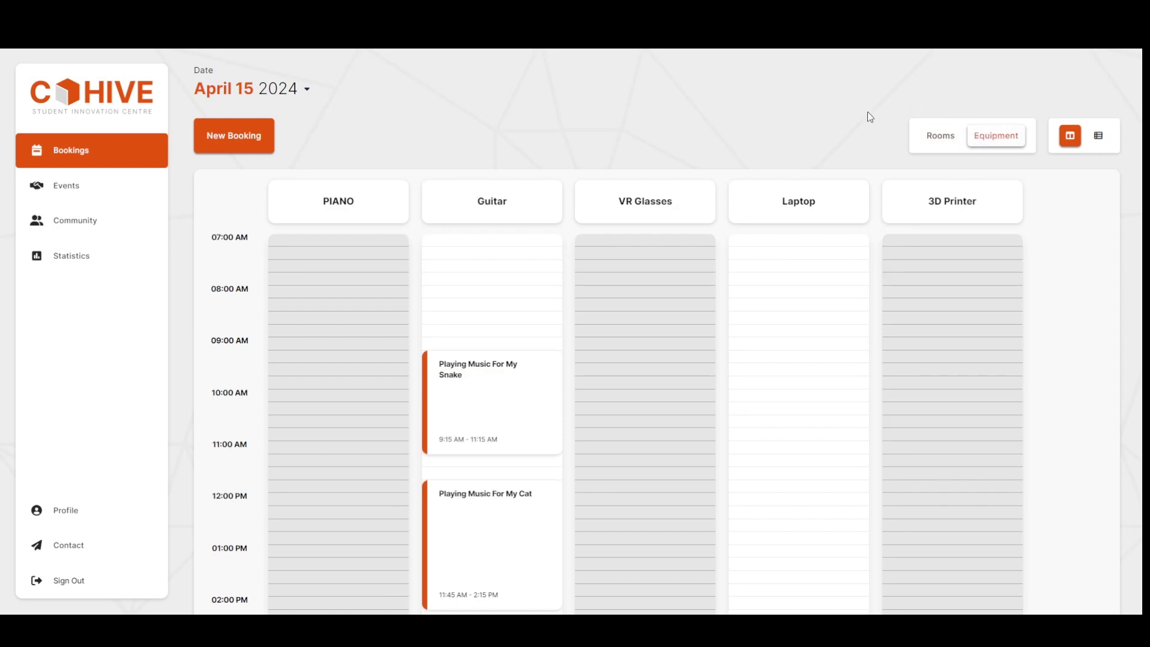
scroll(860, 107, down, 1)
scroll(859, 105, up, 1)
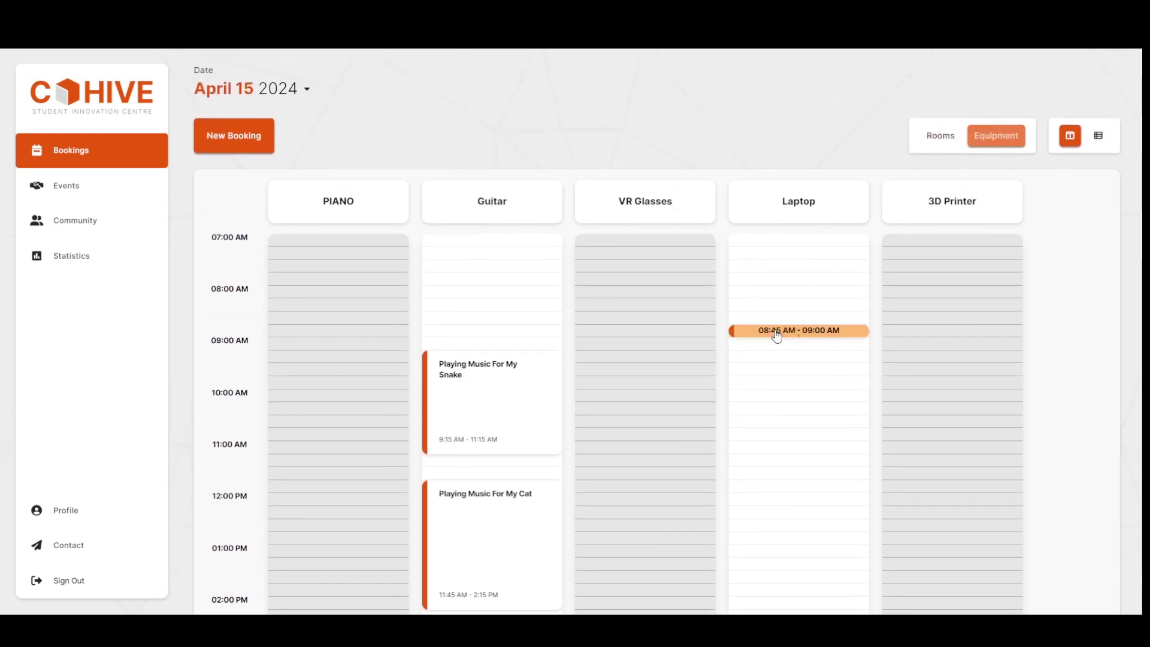
drag(803, 334, 797, 421)
click(659, 266)
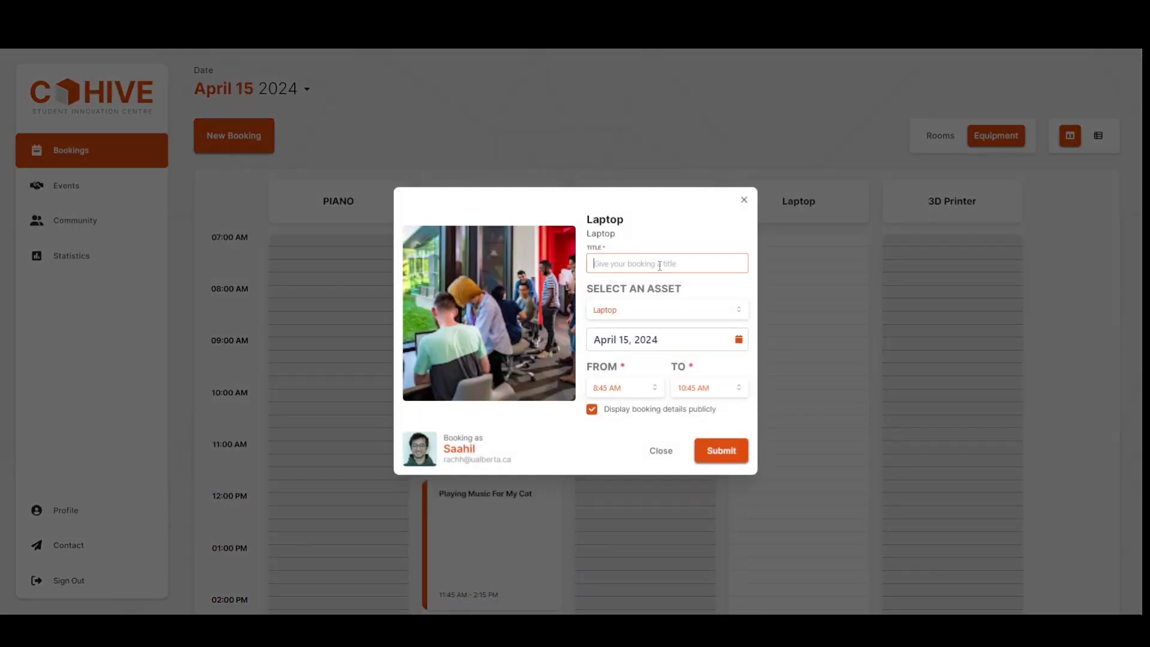
text(I need a laptop!)
click(592, 410)
click(729, 455)
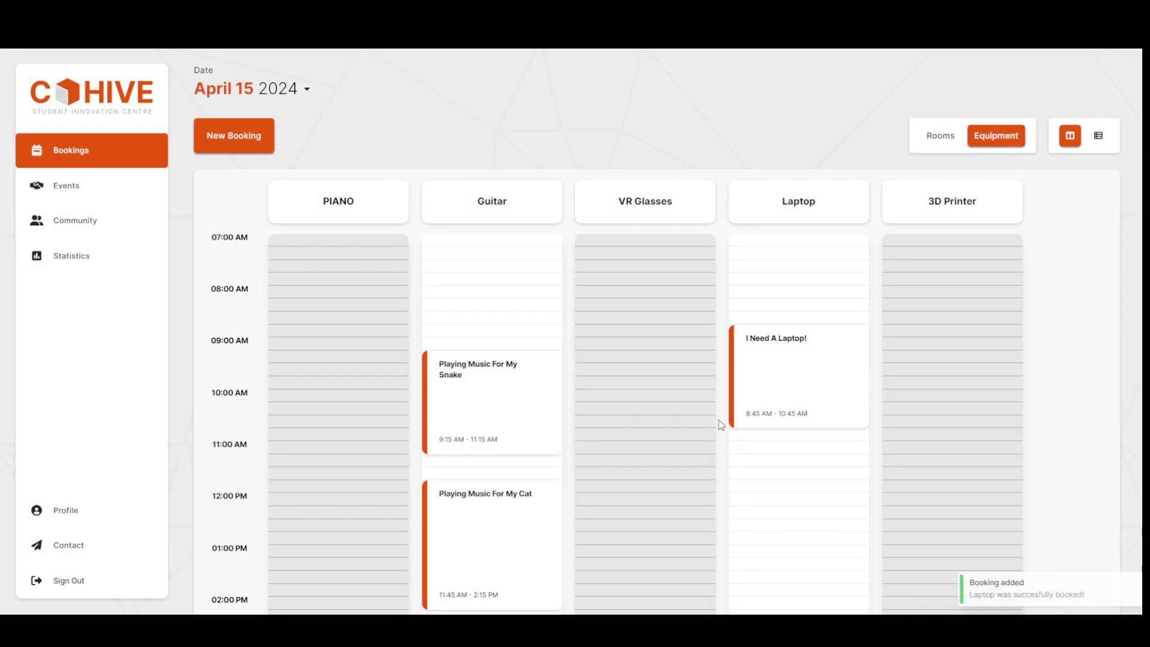
click(1097, 137)
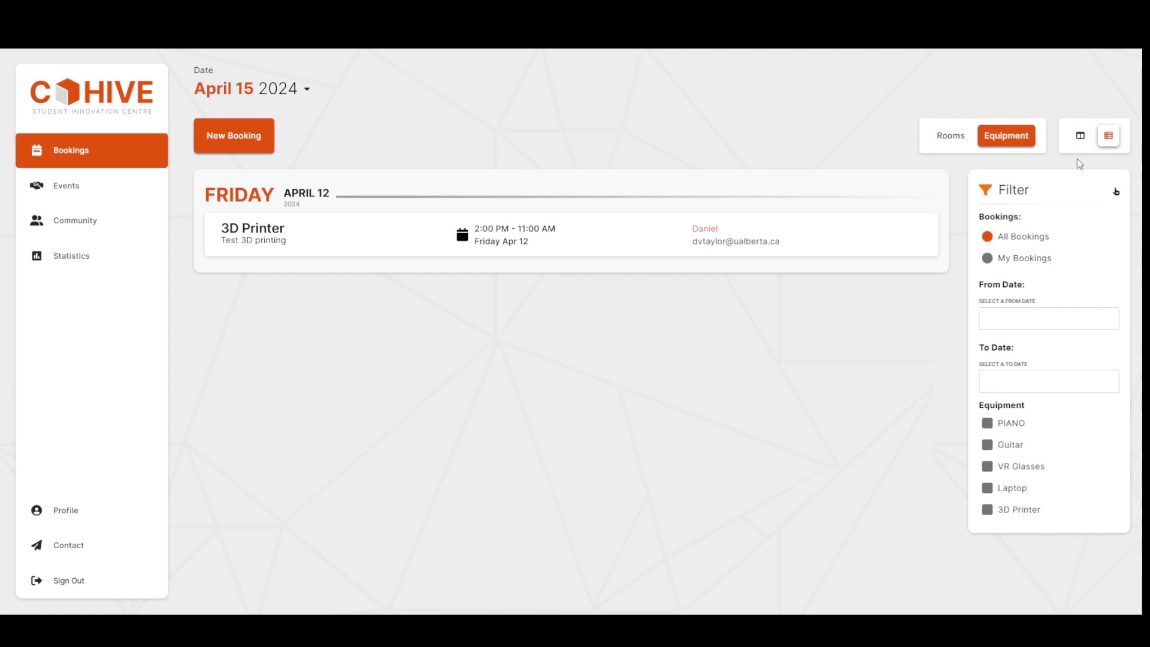
- Filter the list to My Bookings and check the Laptop booking's details
click(987, 258)
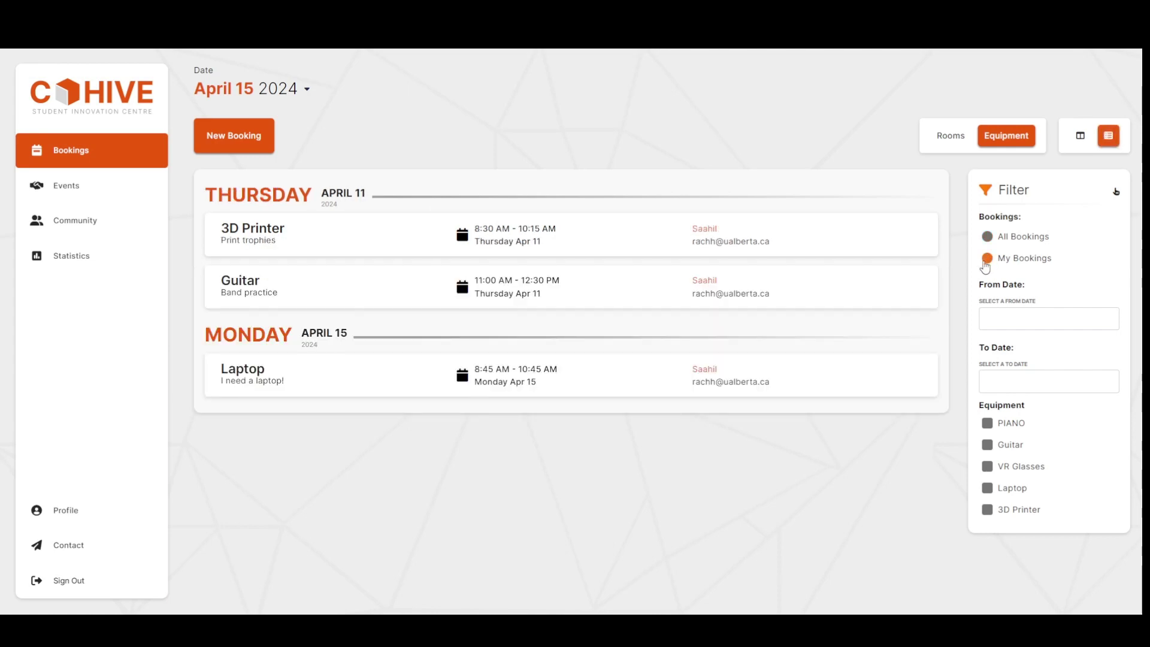
click(647, 379)
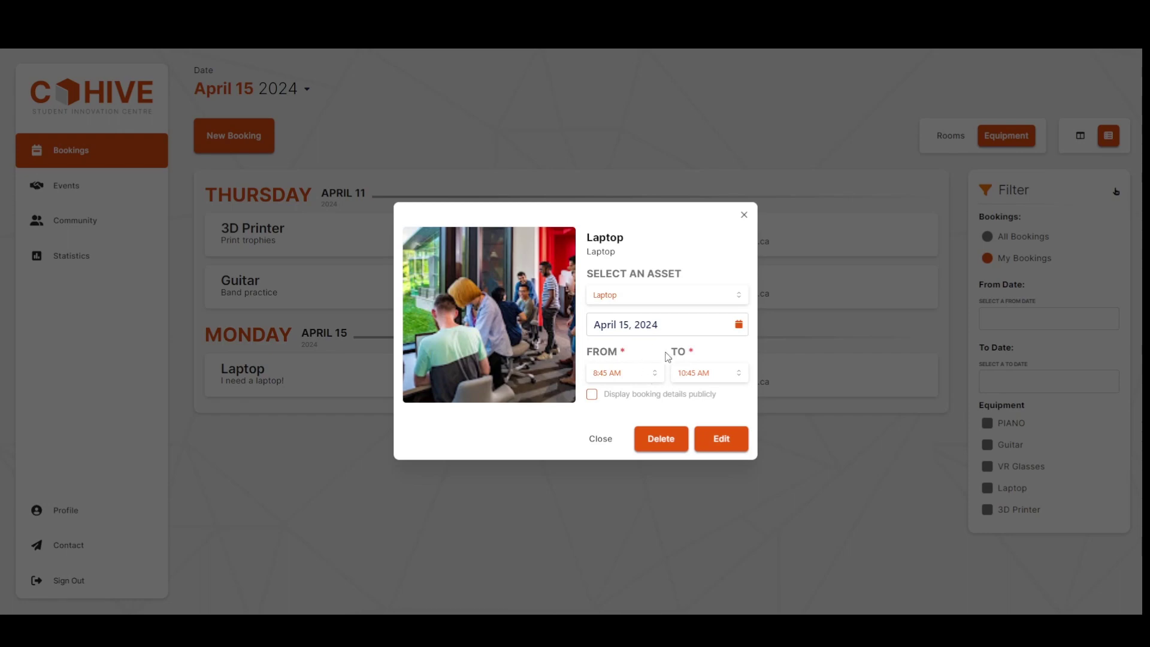
click(744, 215)
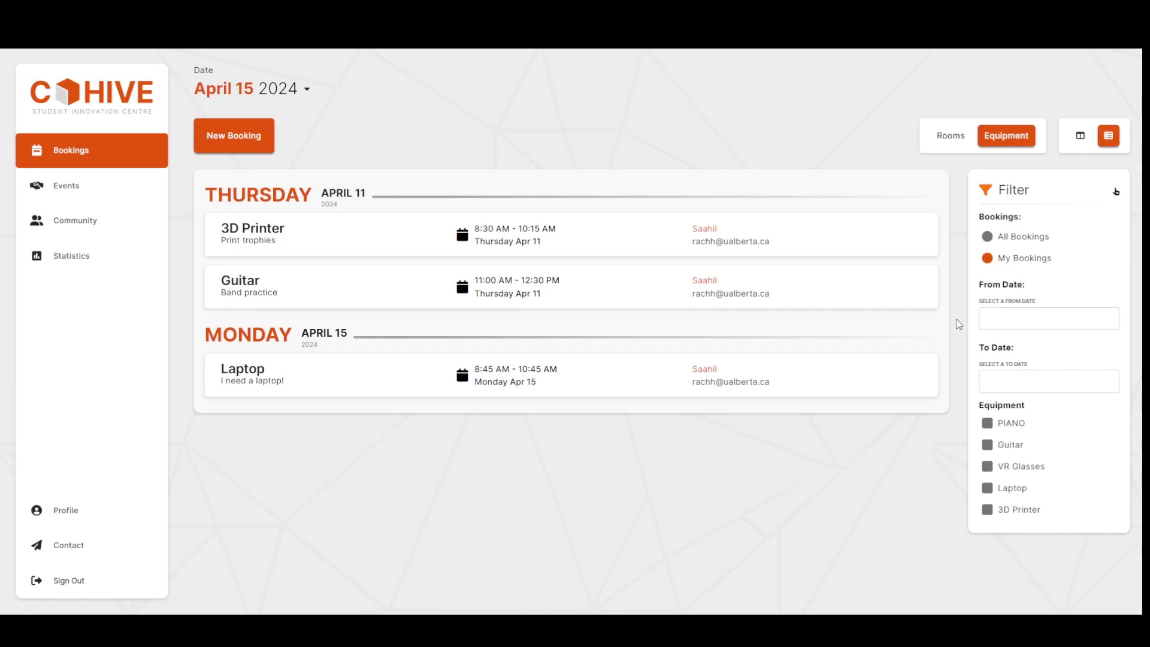
- Show everyone's bookings and set the date filter from April 8 to April 17, 2024
click(987, 237)
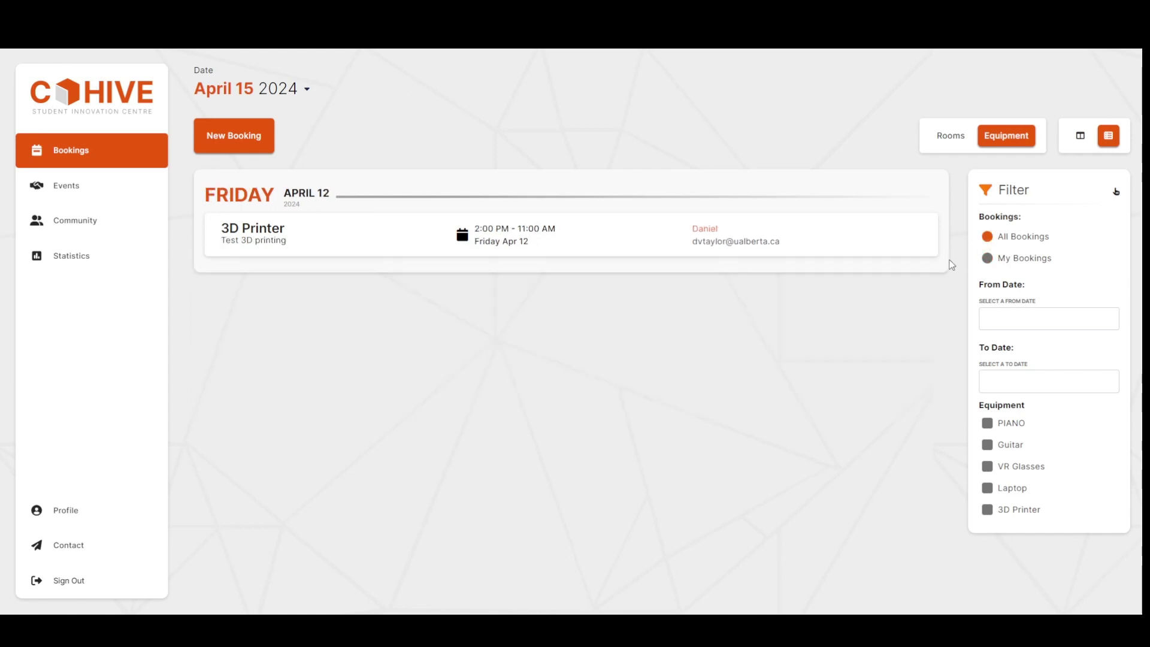
click(1000, 324)
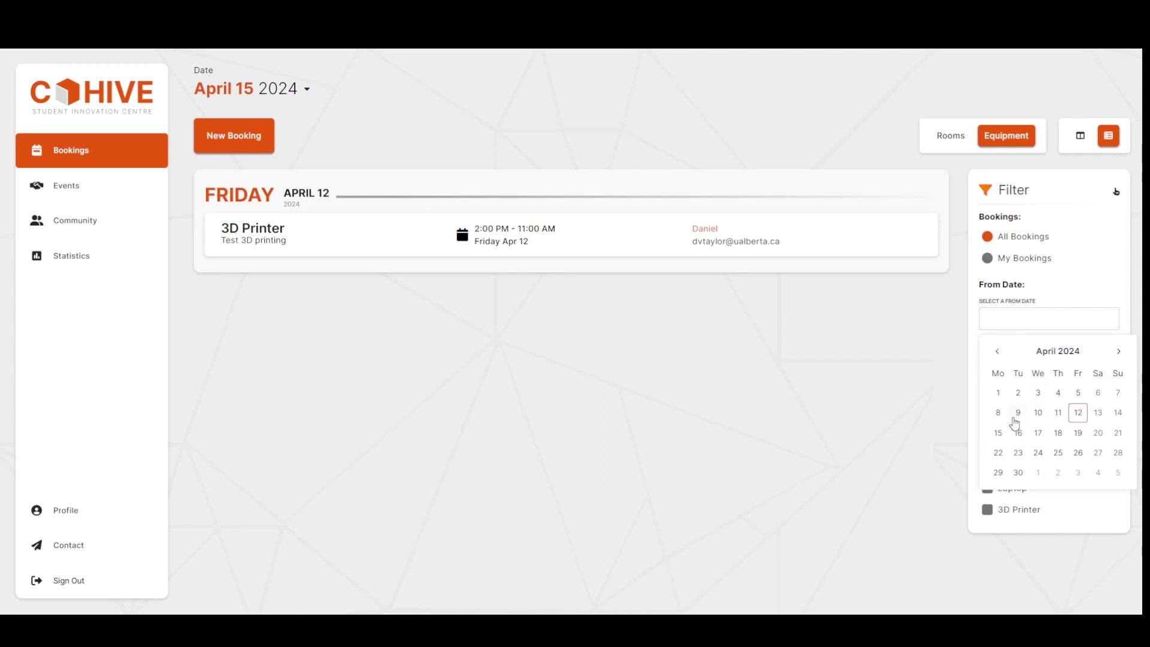
click(1004, 419)
click(1035, 390)
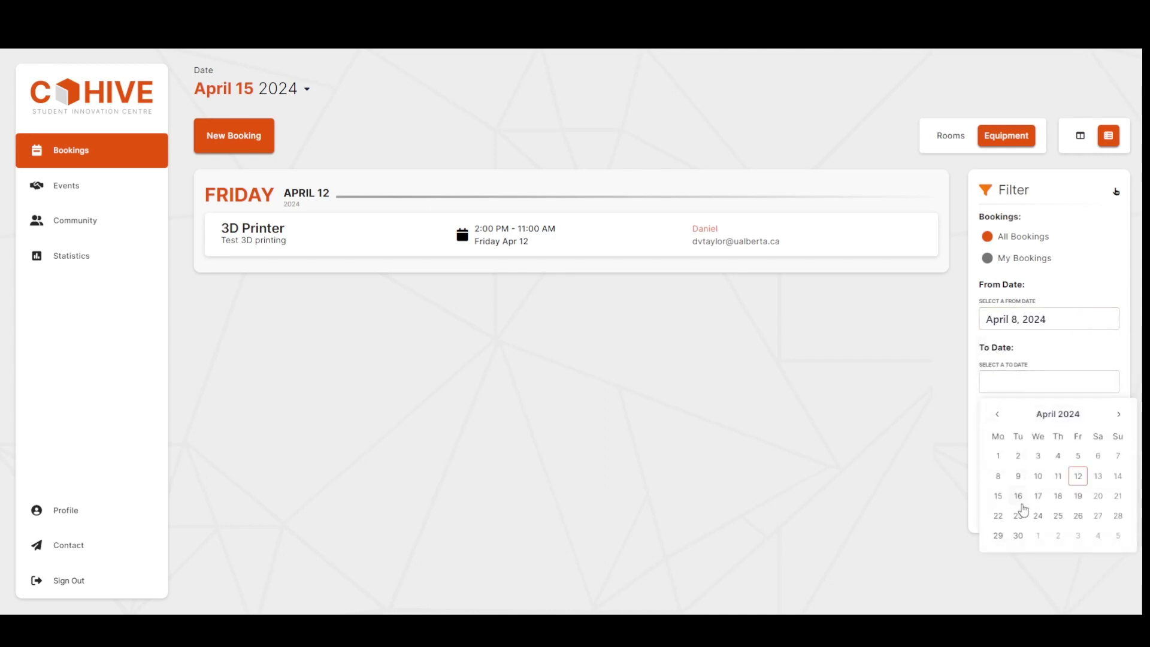
click(1039, 499)
scroll(937, 374, down, 5)
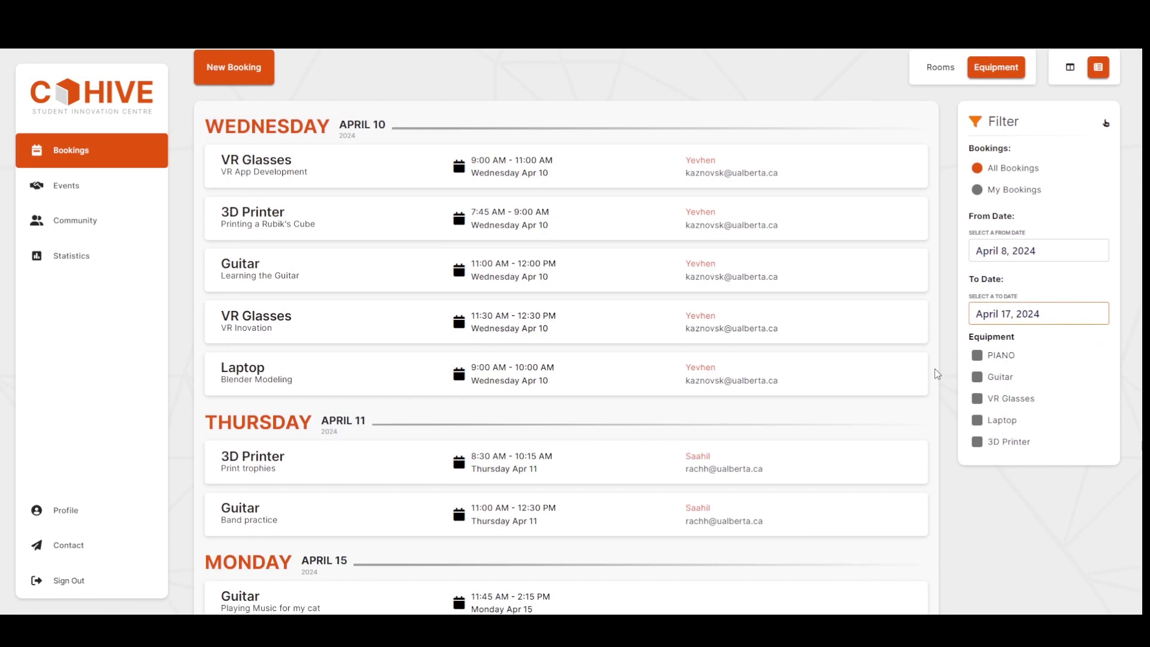
scroll(937, 374, up, 5)
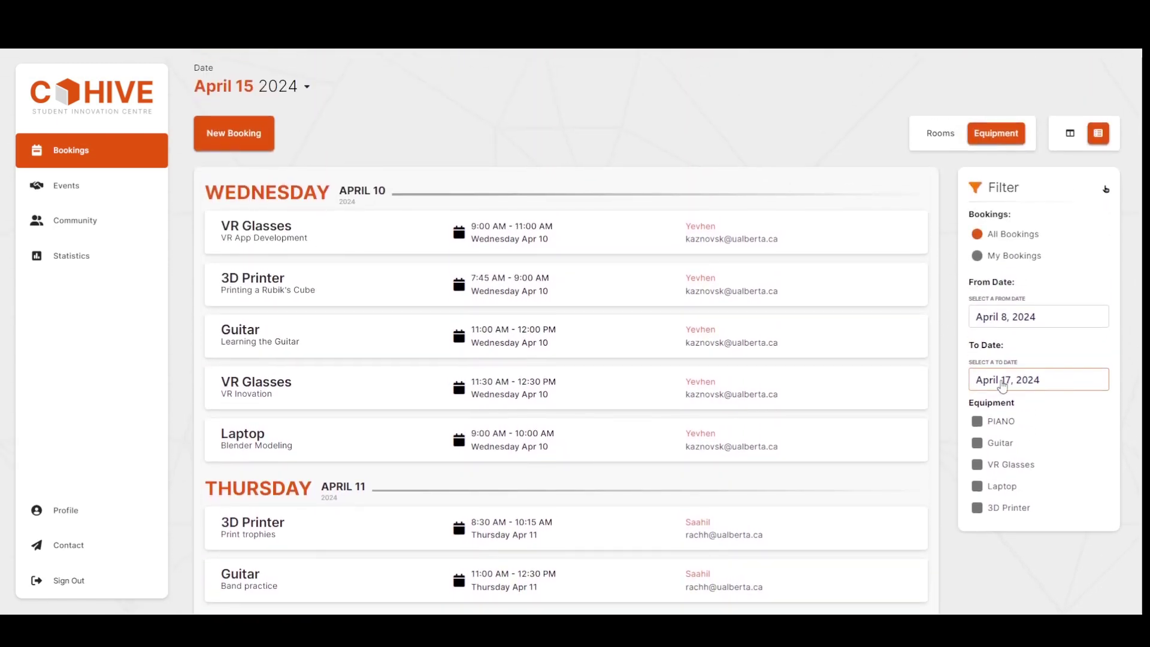
- Tick and untick the Guitar, VR Glasses and PIANO filters, then switch to room bookings
click(977, 443)
click(978, 465)
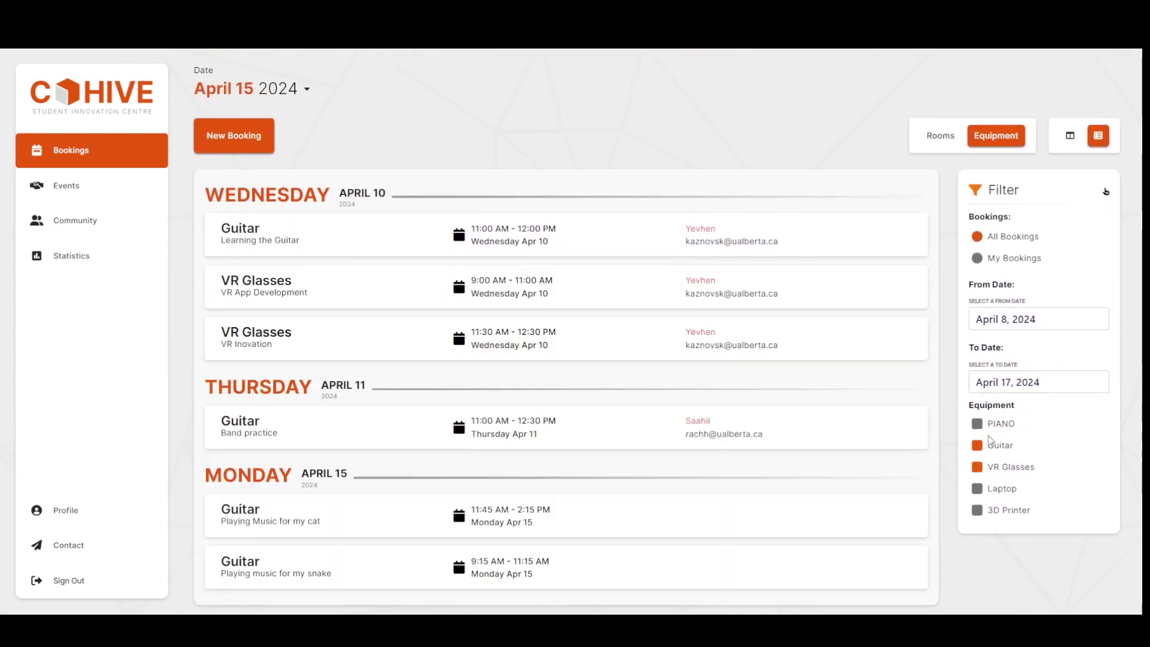
click(979, 424)
click(977, 445)
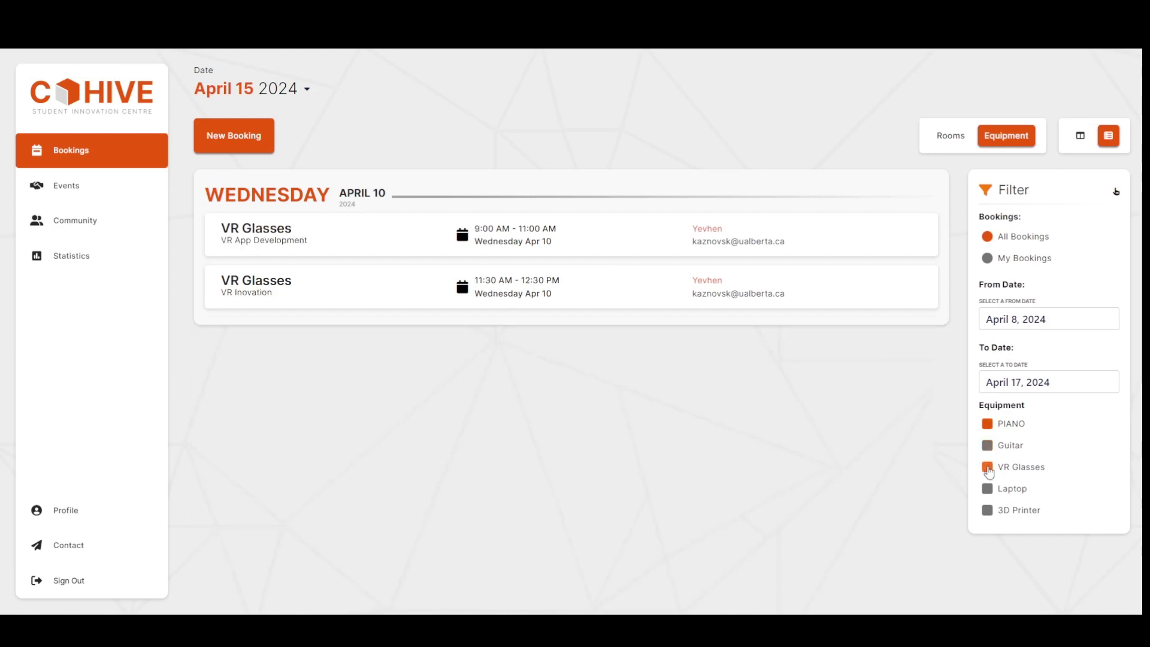
click(977, 467)
click(987, 423)
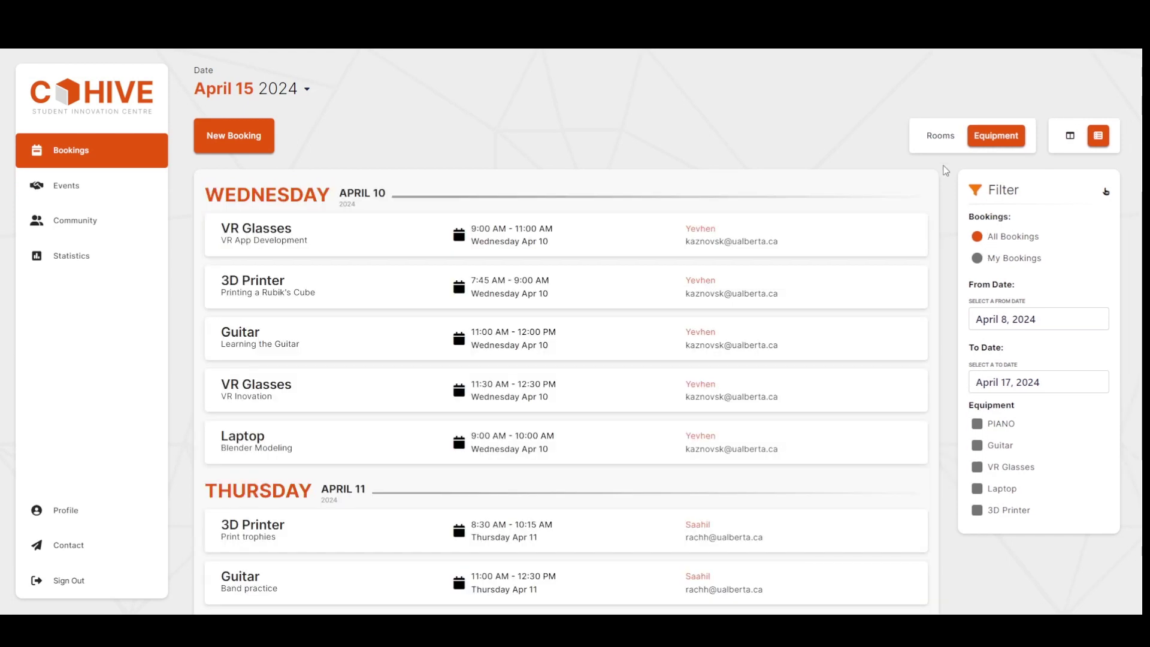
click(940, 139)
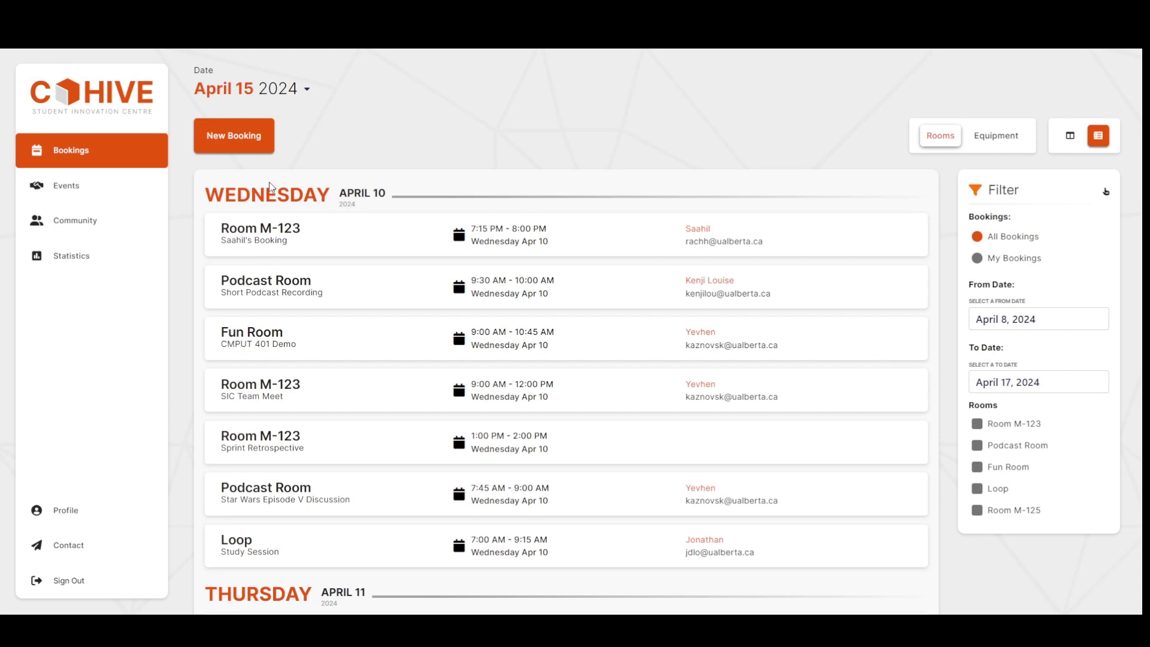
- Open the Events page and browse the upcoming event cards
click(73, 192)
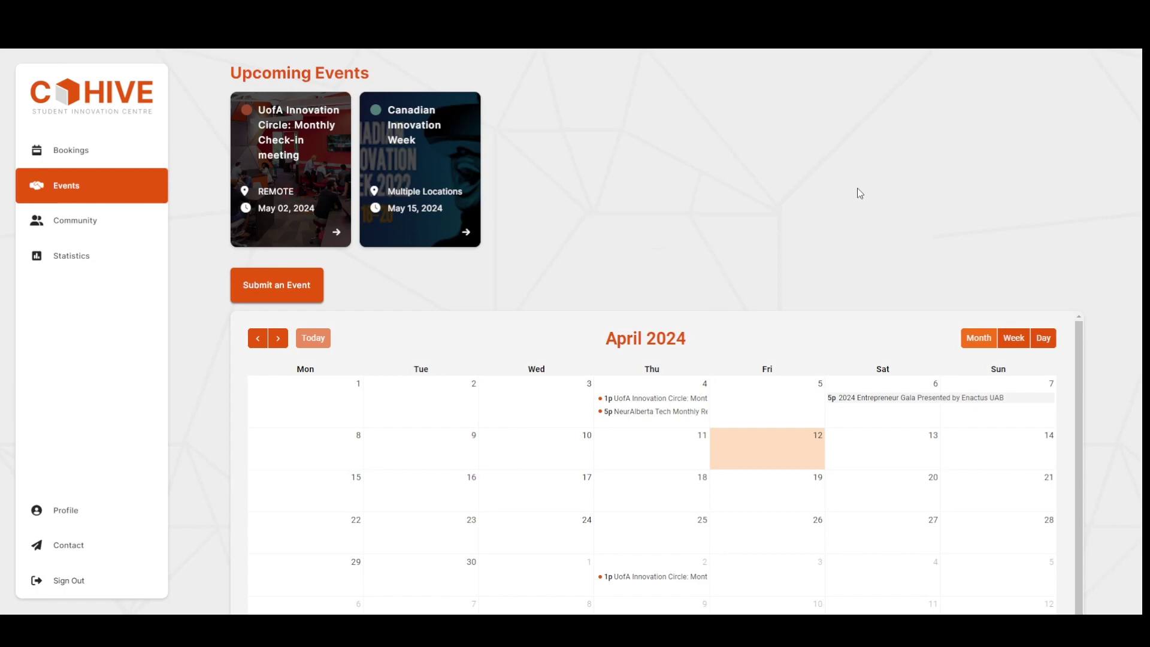
drag(713, 188, 550, 196)
scroll(659, 180, down, 2)
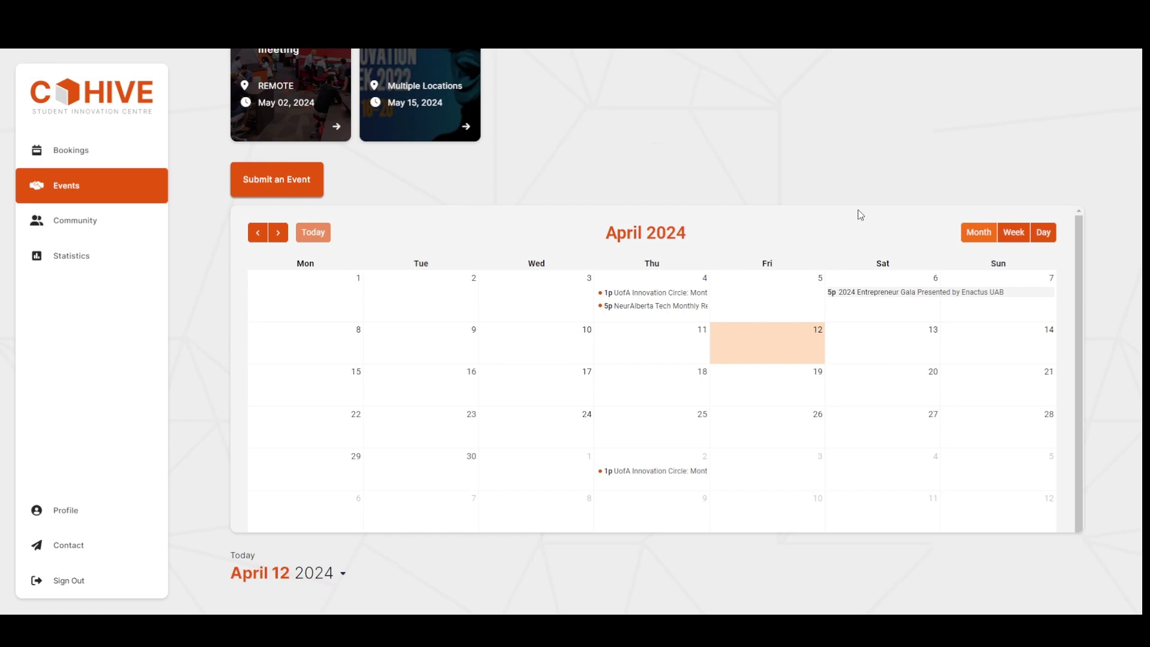
- Page the event calendar between February and May 2024, ending on April 2024
click(277, 238)
click(259, 237)
click(259, 236)
click(258, 237)
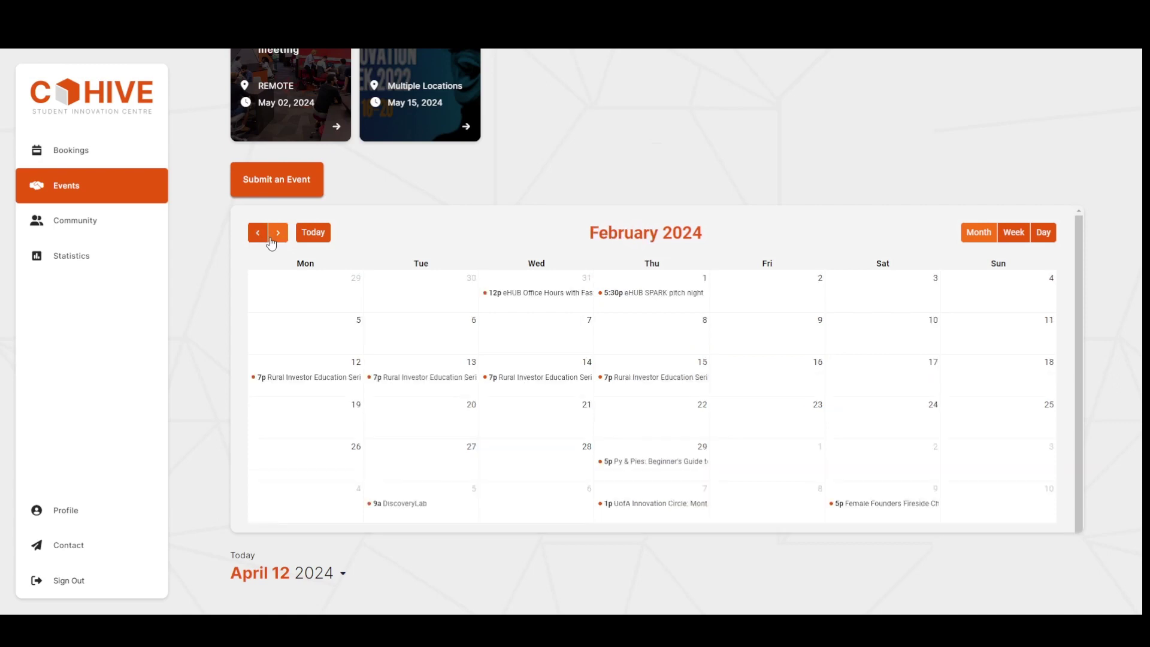
click(277, 236)
click(277, 236)
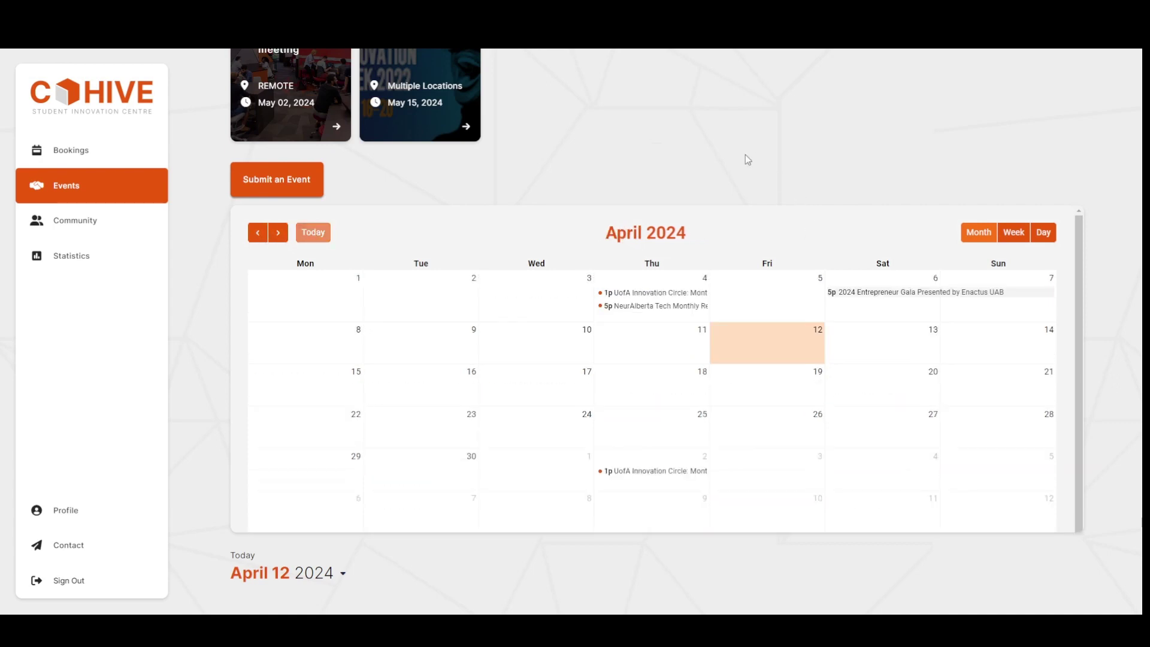
- List the events scheduled for April 4, 2024
click(333, 574)
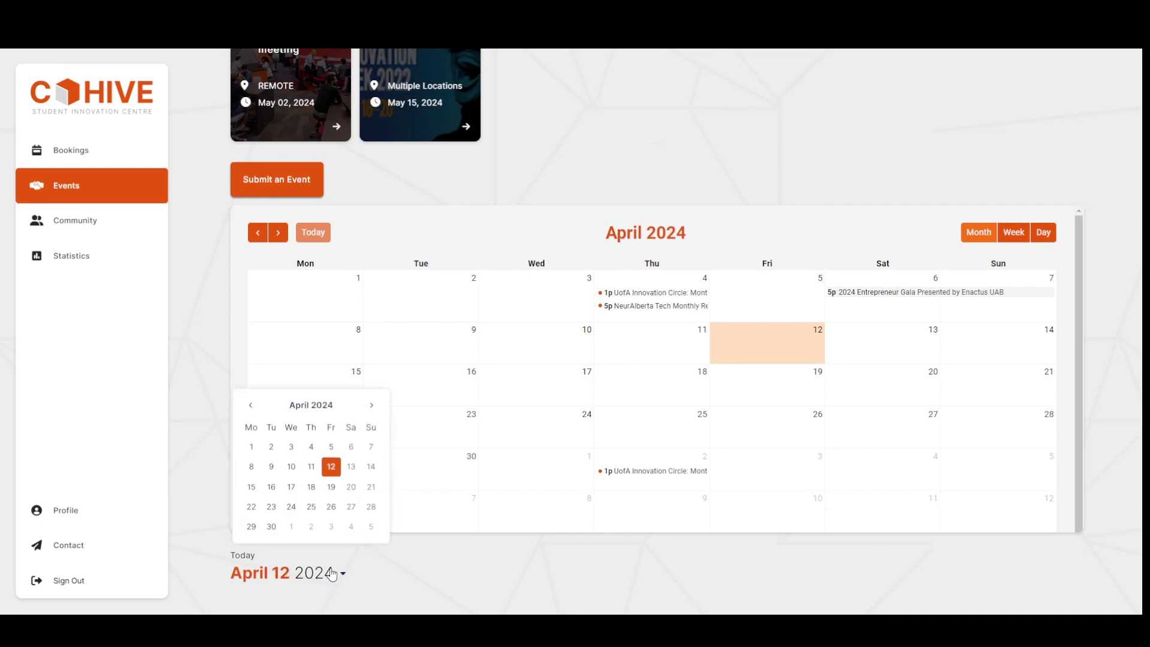
click(311, 447)
click(426, 571)
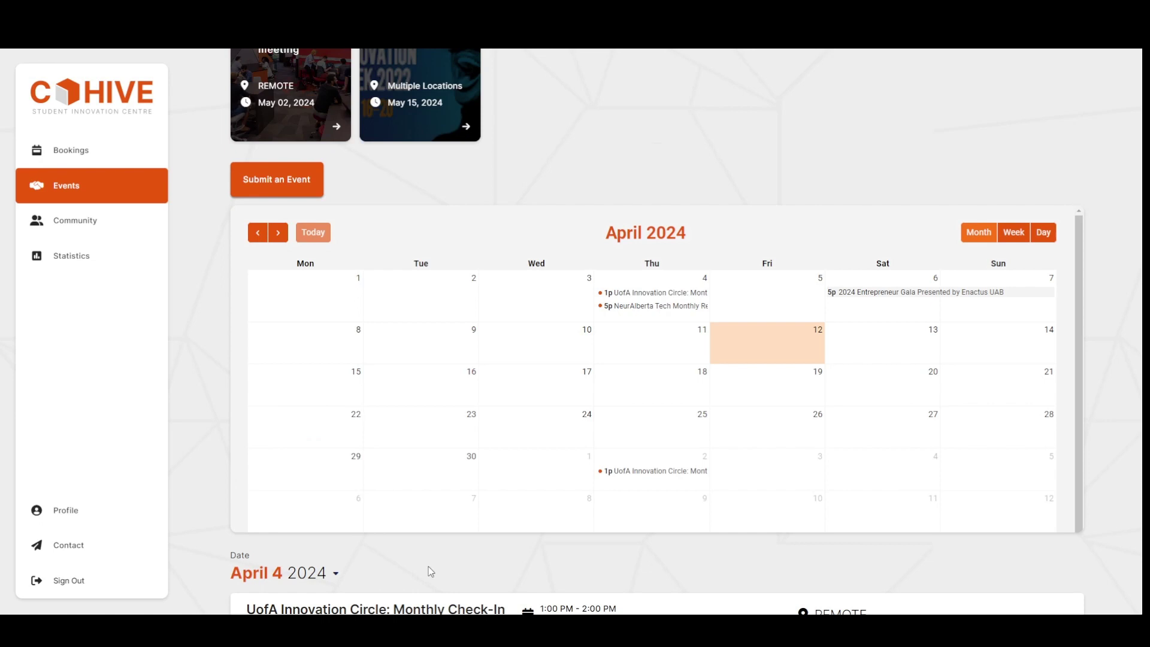
scroll(426, 570, down, 2)
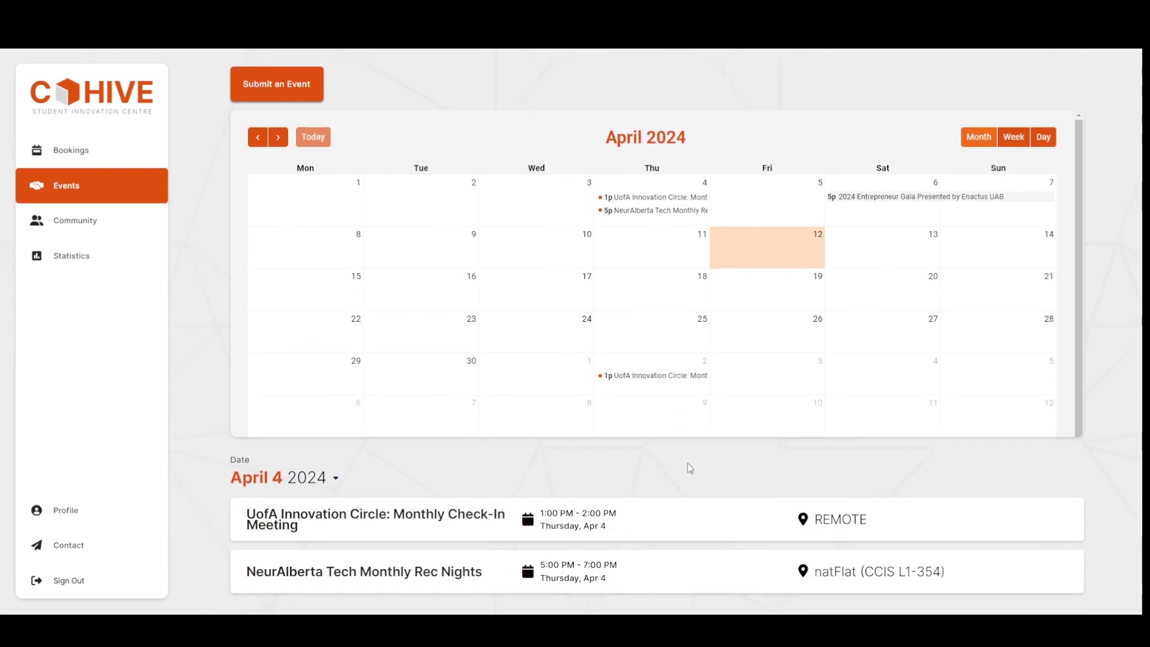
- View and close the NeurAlberta Tech Monthly Rec Nights event details
click(674, 574)
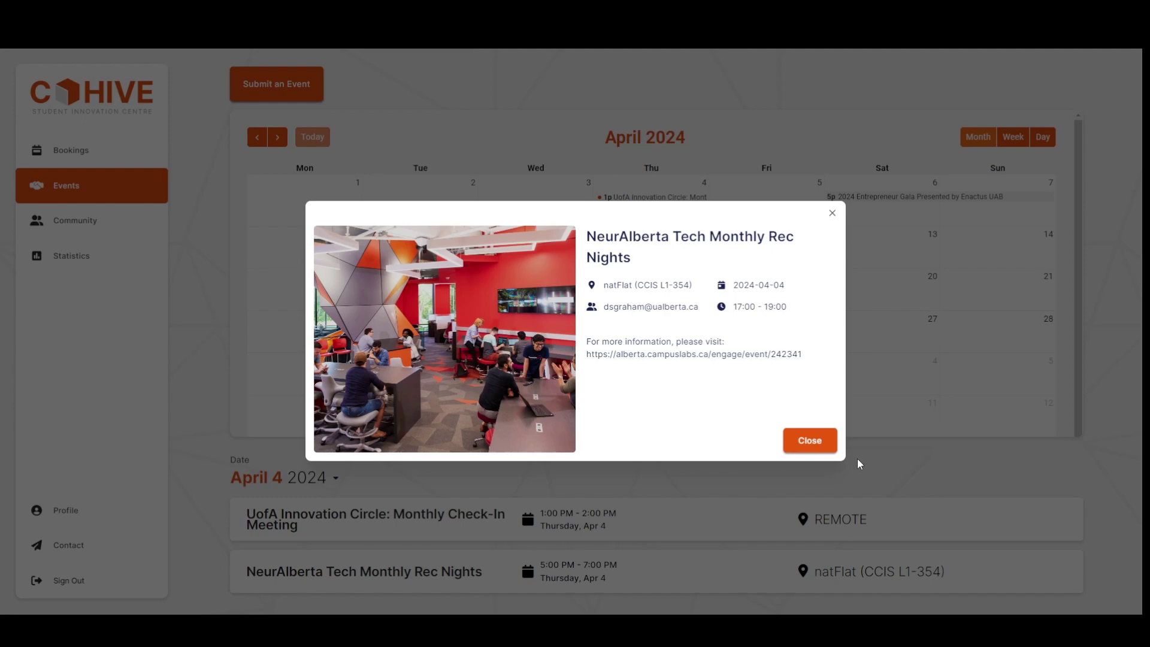
click(816, 446)
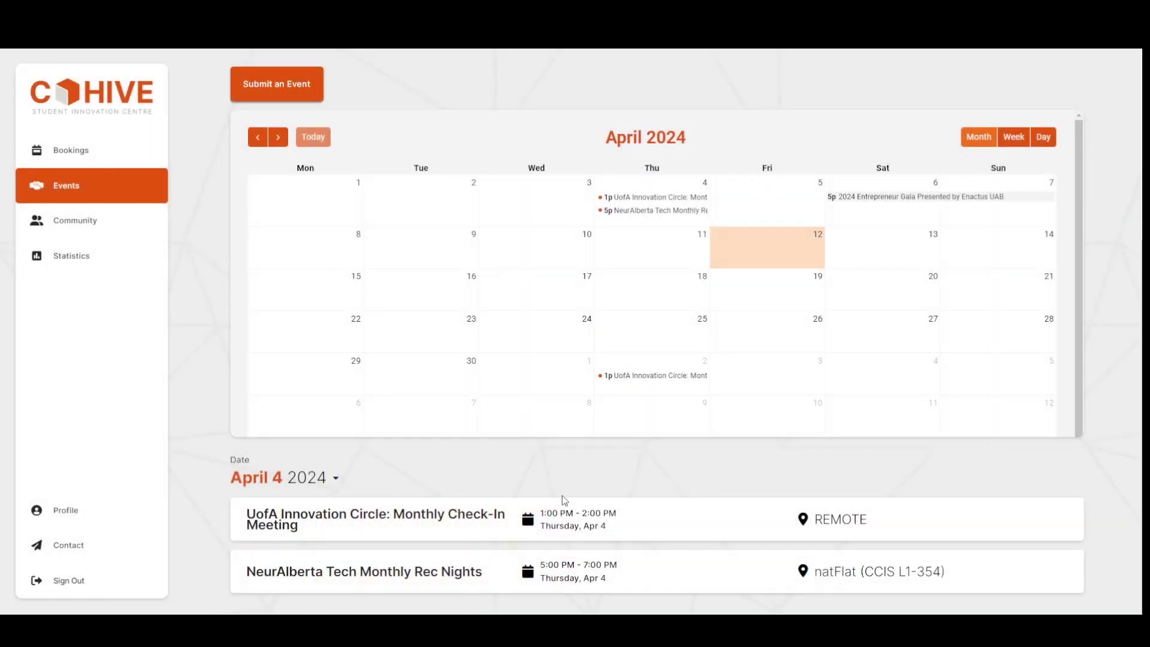
scroll(563, 499, up, 3)
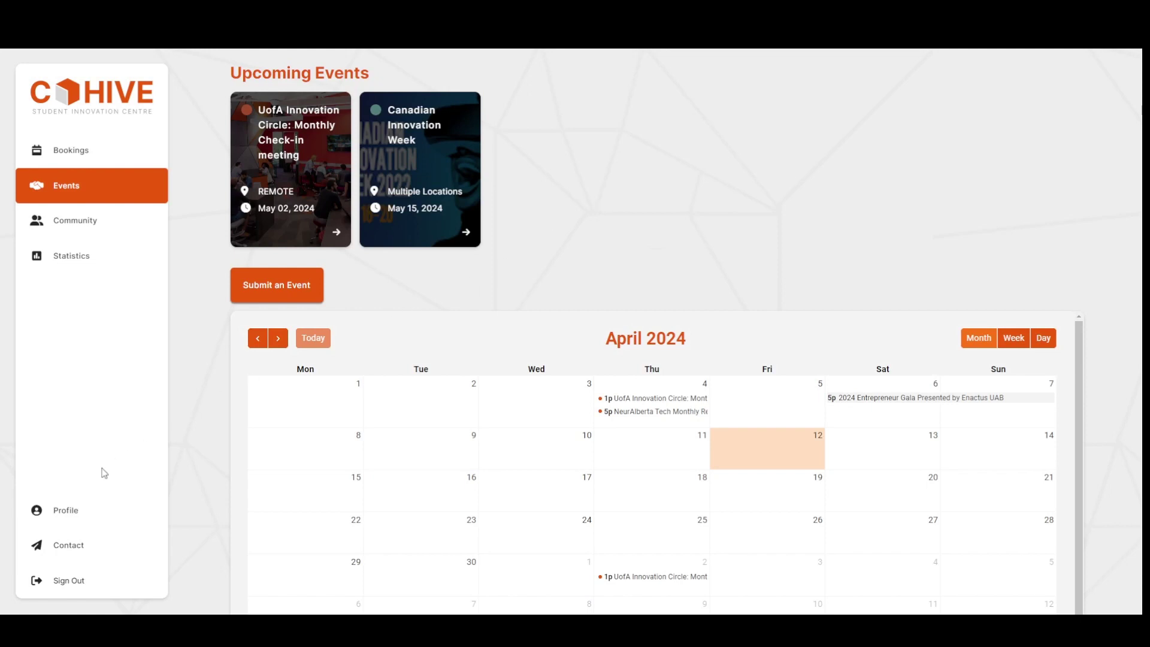
- Add a MATH tag to the profile's User Tags
click(69, 514)
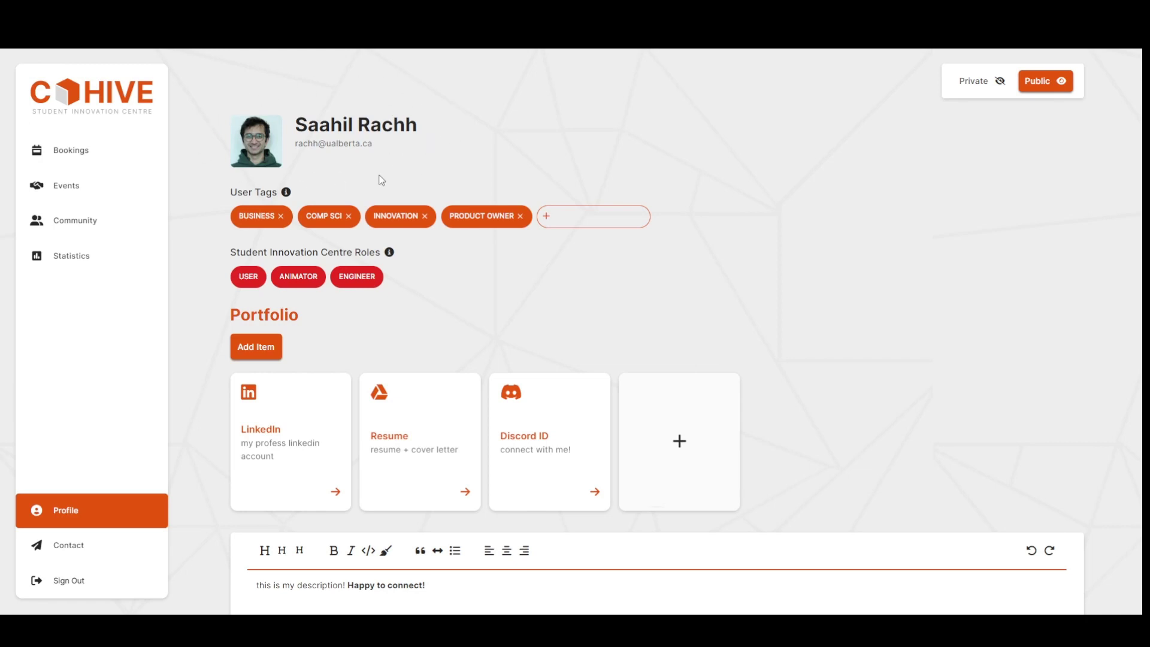
mouse_move(286, 193)
key(Return)
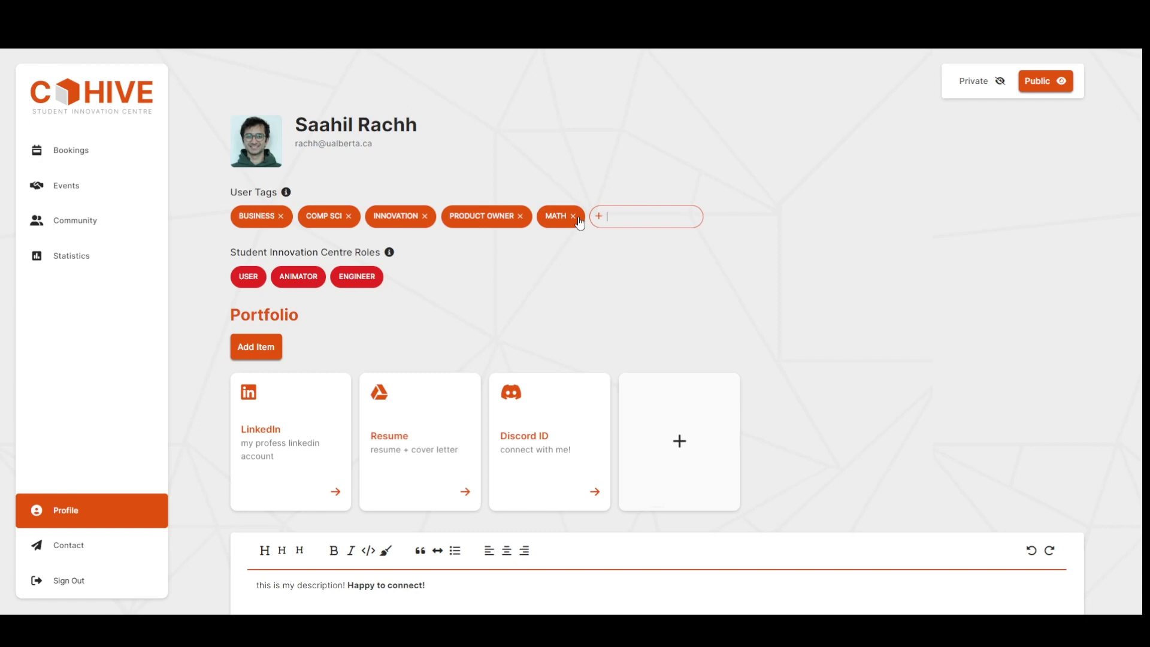
mouse_move(390, 255)
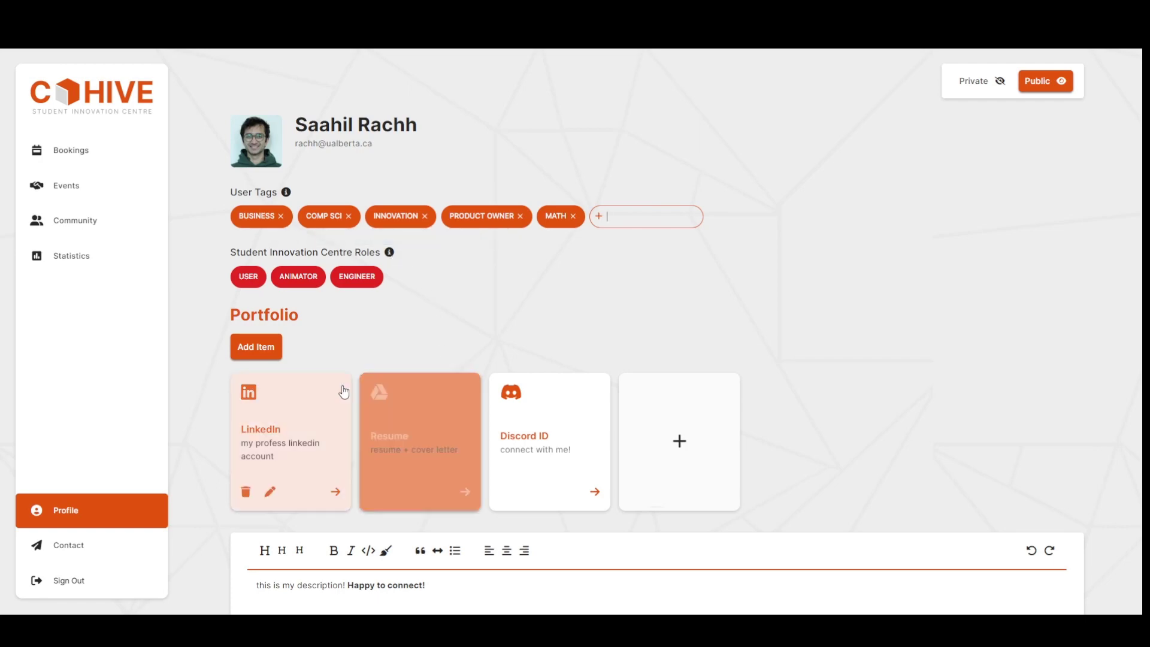
- Start a new portfolio item using the YouTube icon
click(270, 348)
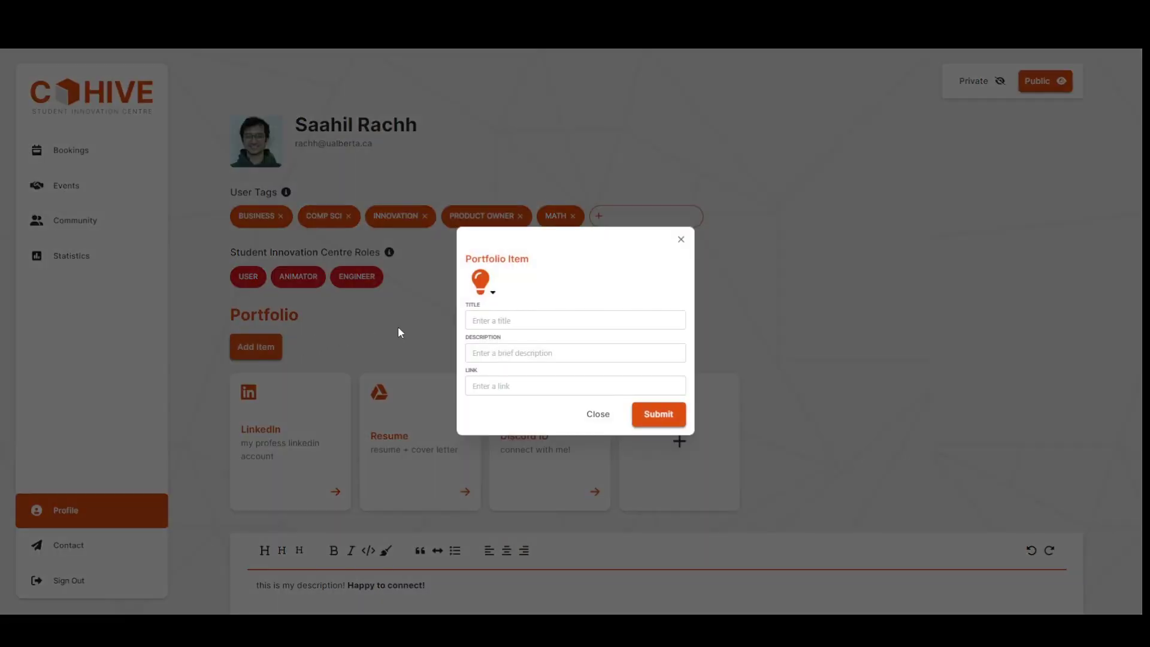
click(598, 414)
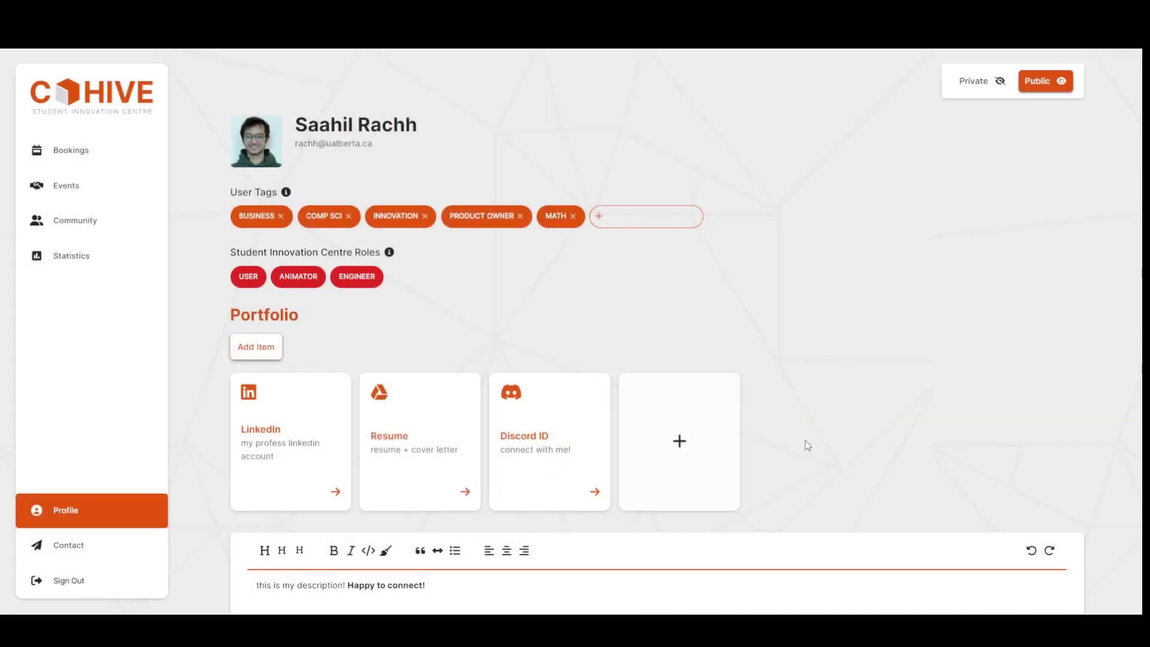
click(685, 447)
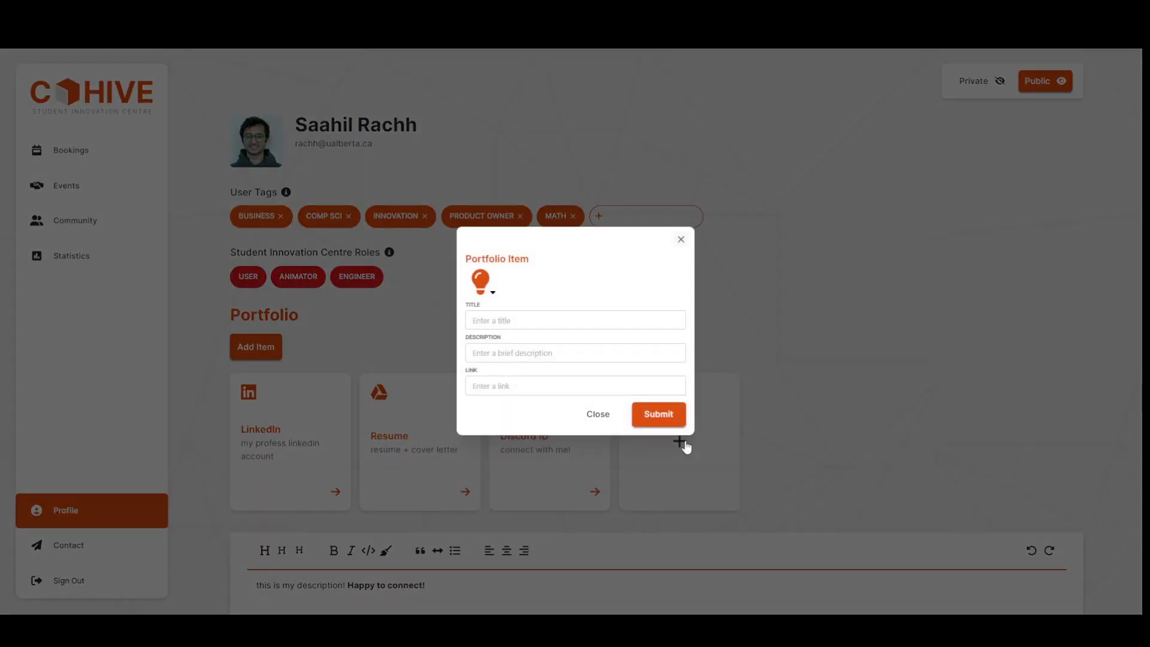
click(488, 289)
click(500, 344)
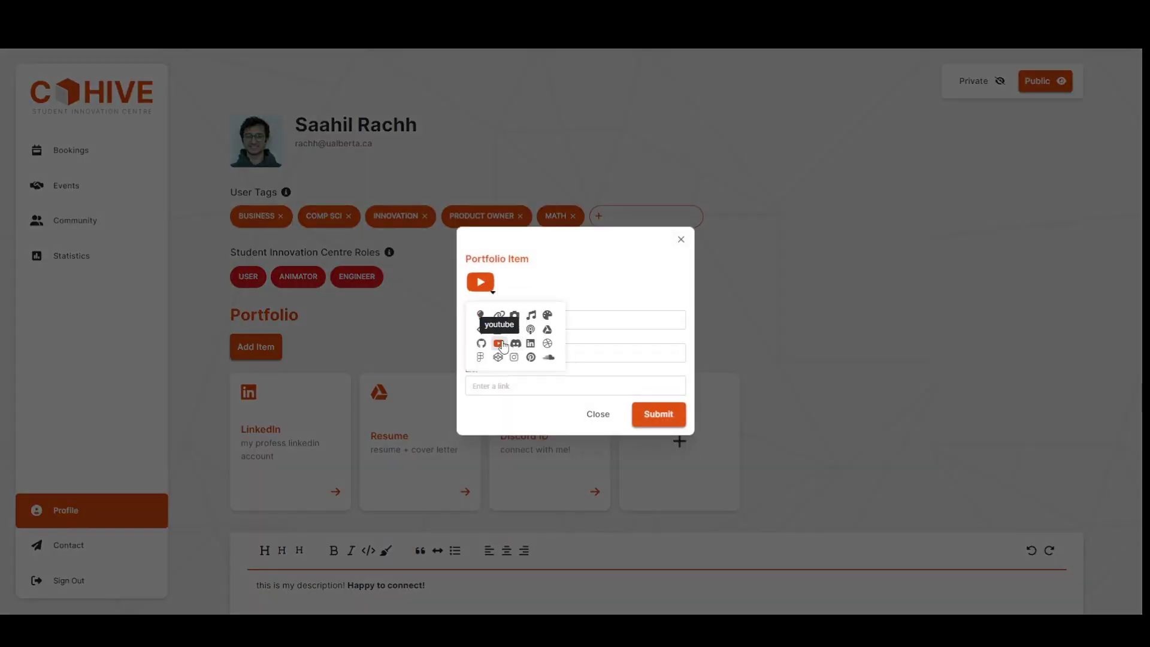
- Title it YouTube, describe it 'check out my vids!', paste the channel link and submit
click(599, 319)
text(YouTube)
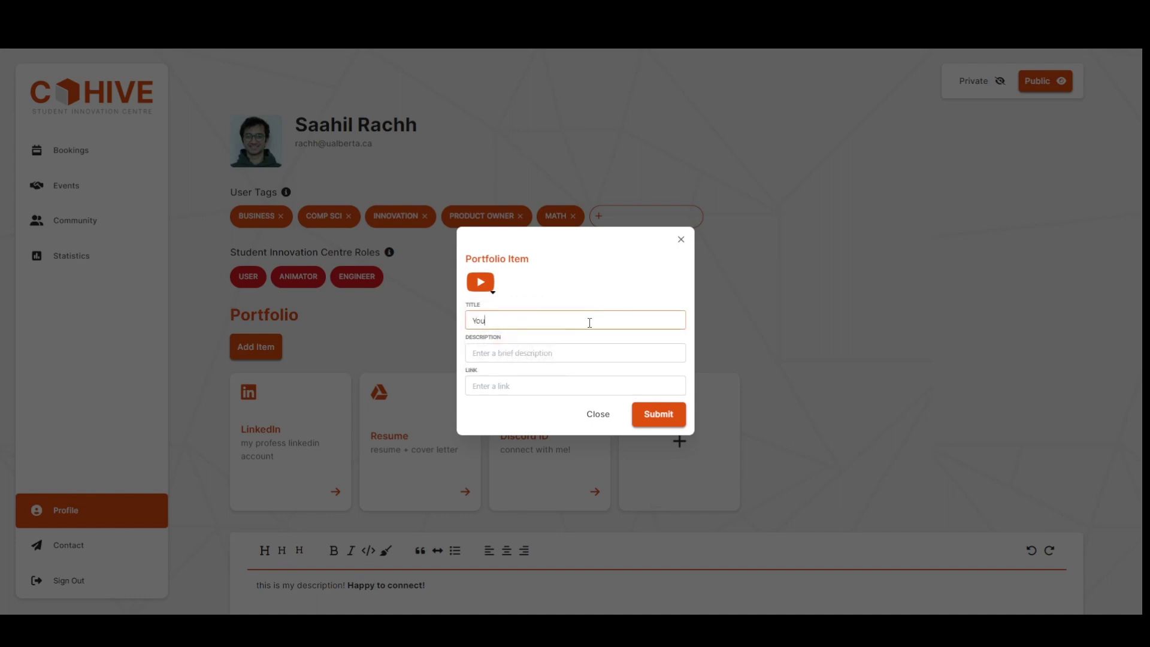
click(555, 354)
text(check out my vids!)
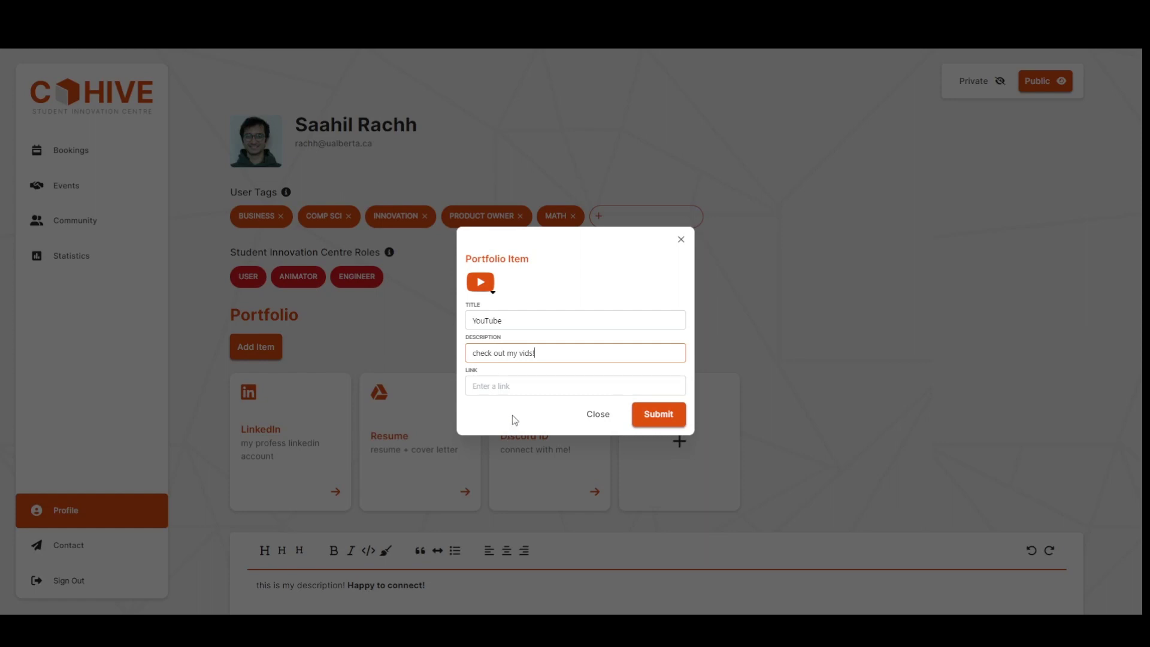
click(527, 386)
text(https://www.youtube.com/channel/UChYxOBZX0Cwv66UkdFq26mw)
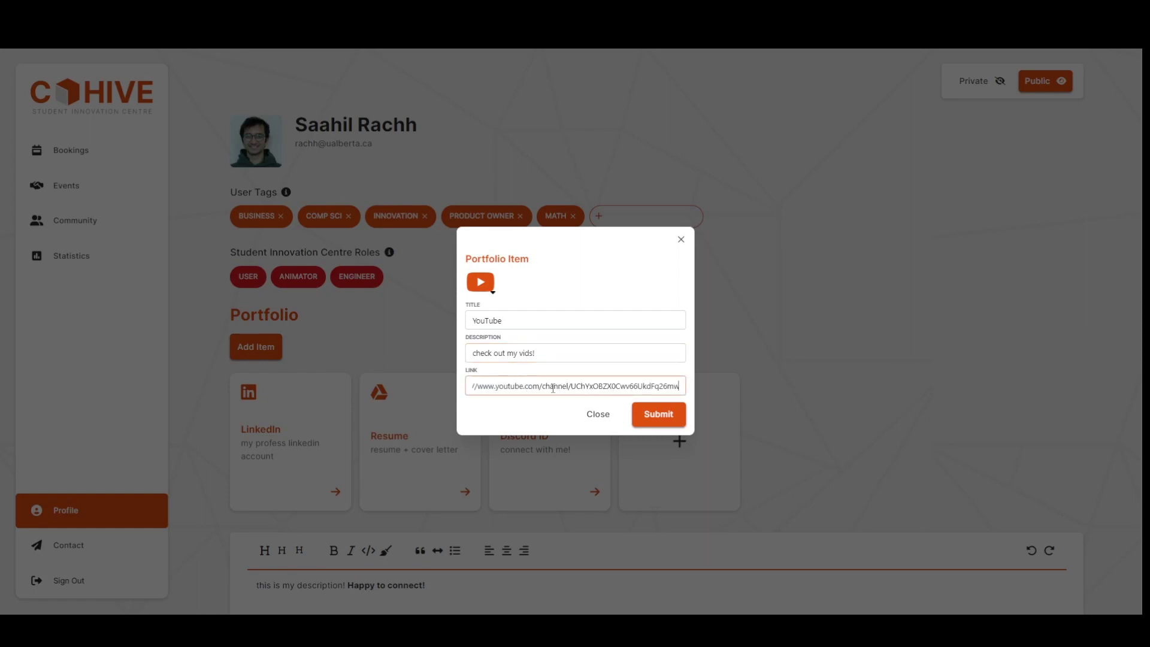
click(659, 413)
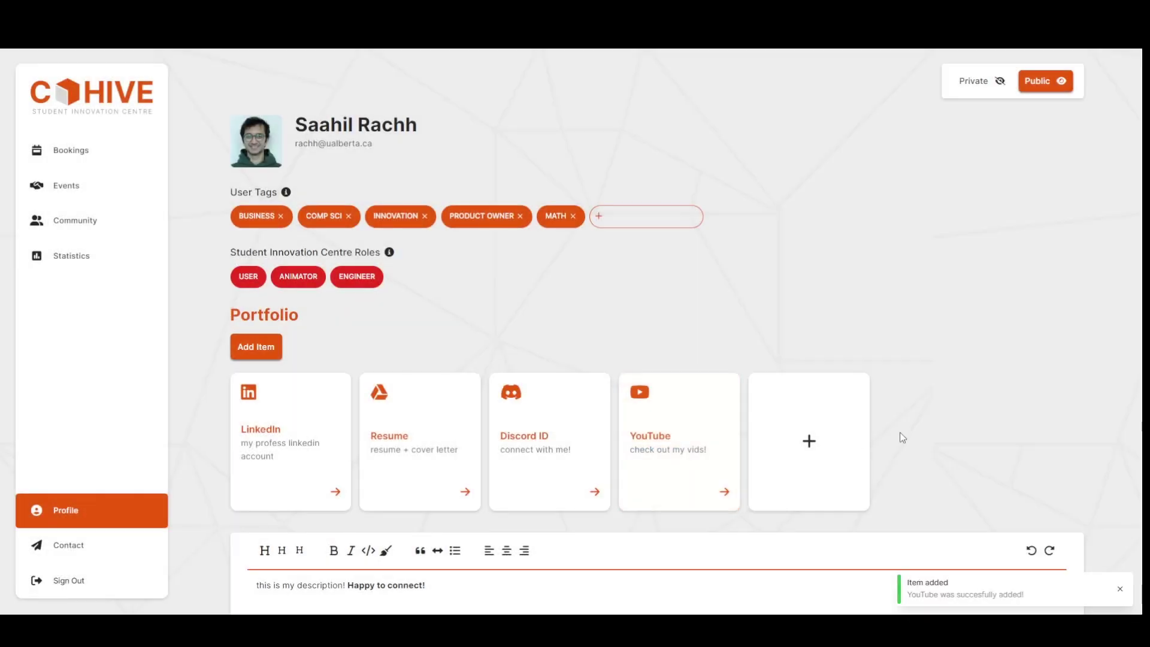
scroll(673, 441, right, 3)
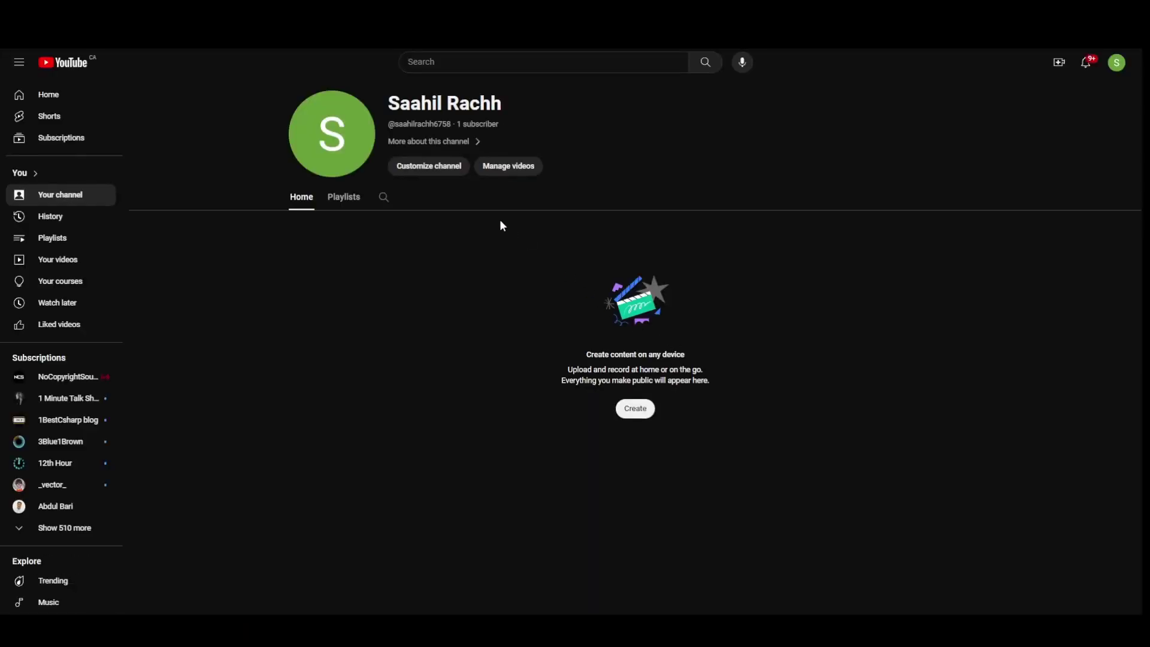
- Add a 'Welcome to the SIC' large heading at the end of the description and save it
key(ctrl+w)
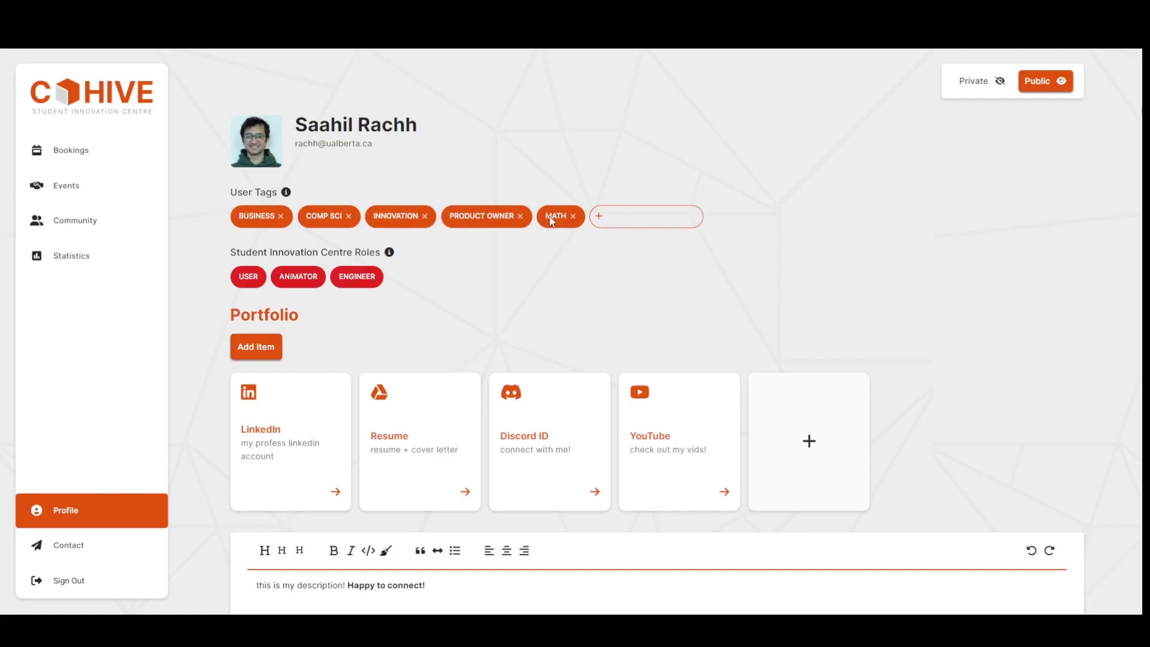
scroll(884, 427, down, 1)
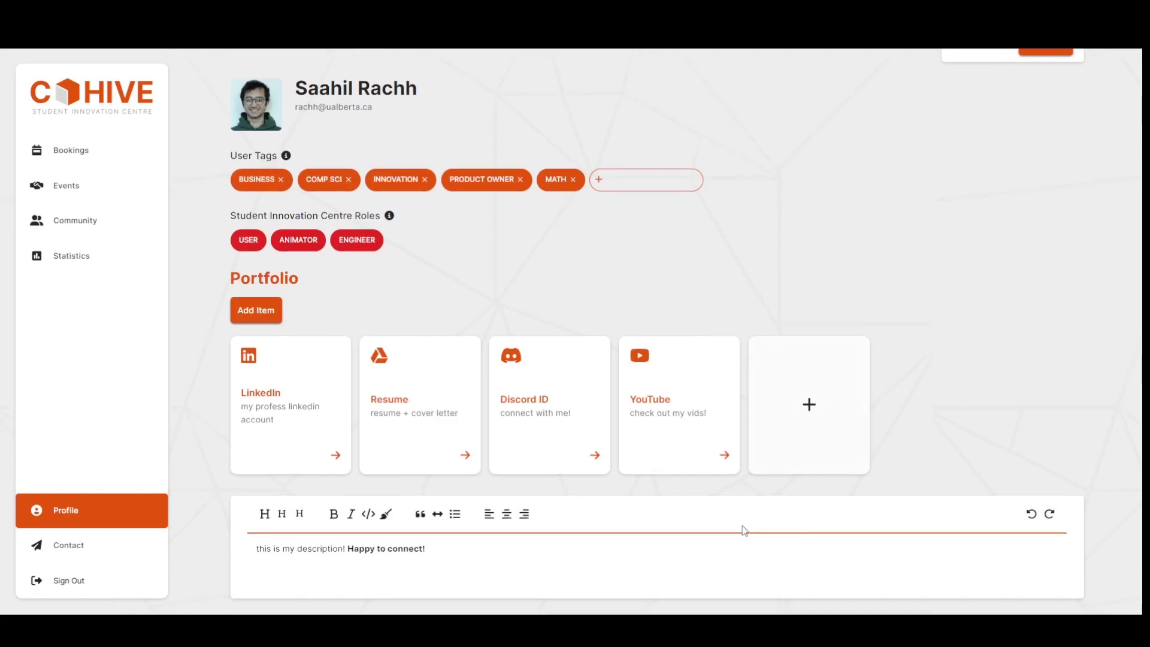
click(583, 577)
key(Return)
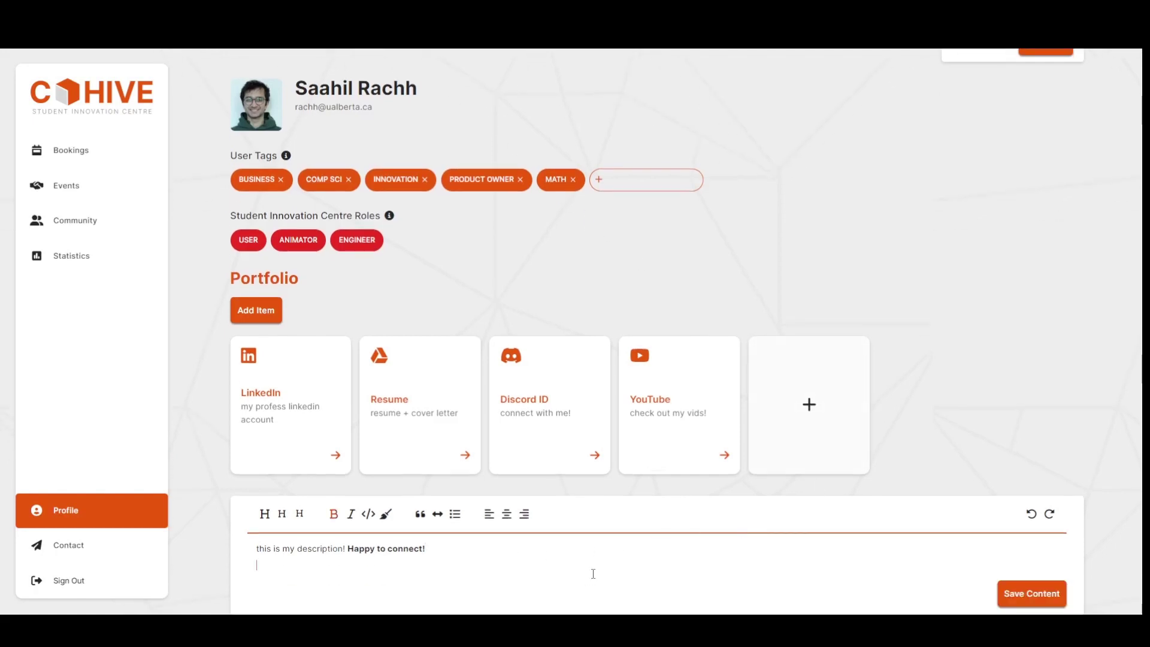
text(Welcome to the SIC)
drag(388, 558, 266, 571)
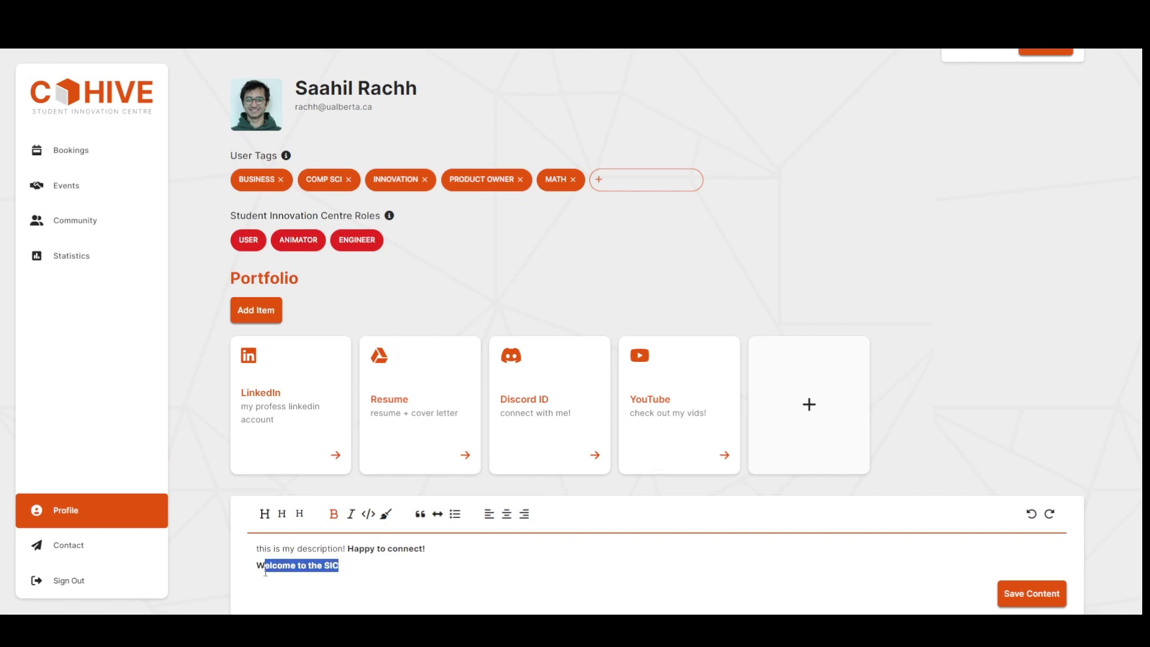
click(264, 513)
click(601, 570)
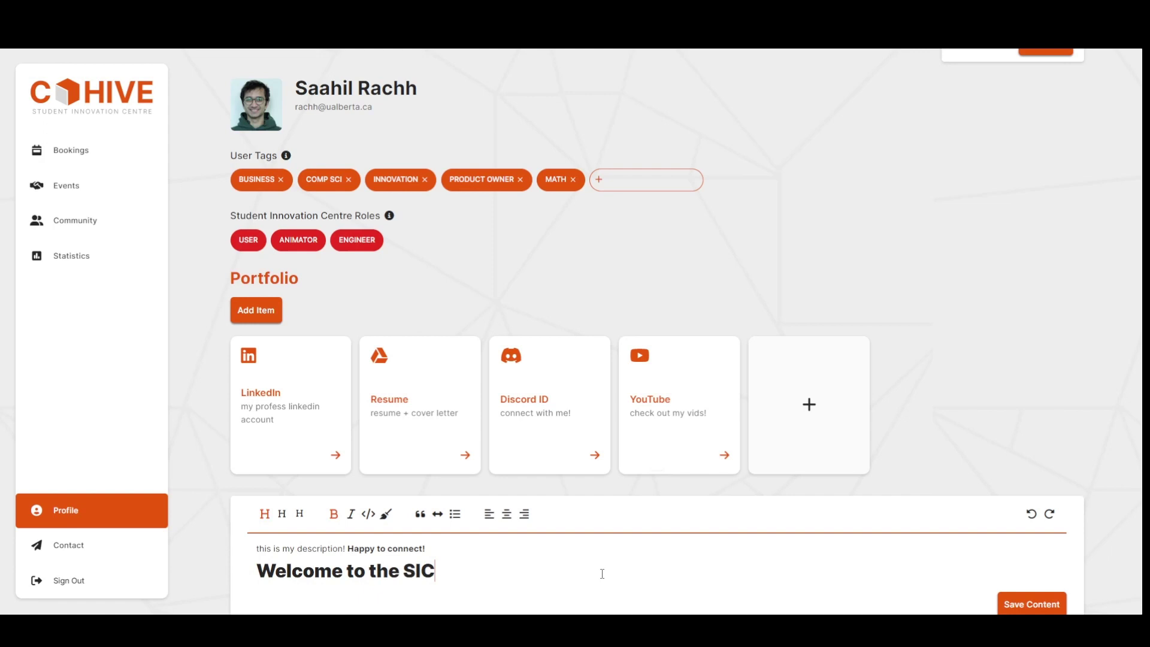
scroll(609, 546, down, 1)
click(1031, 577)
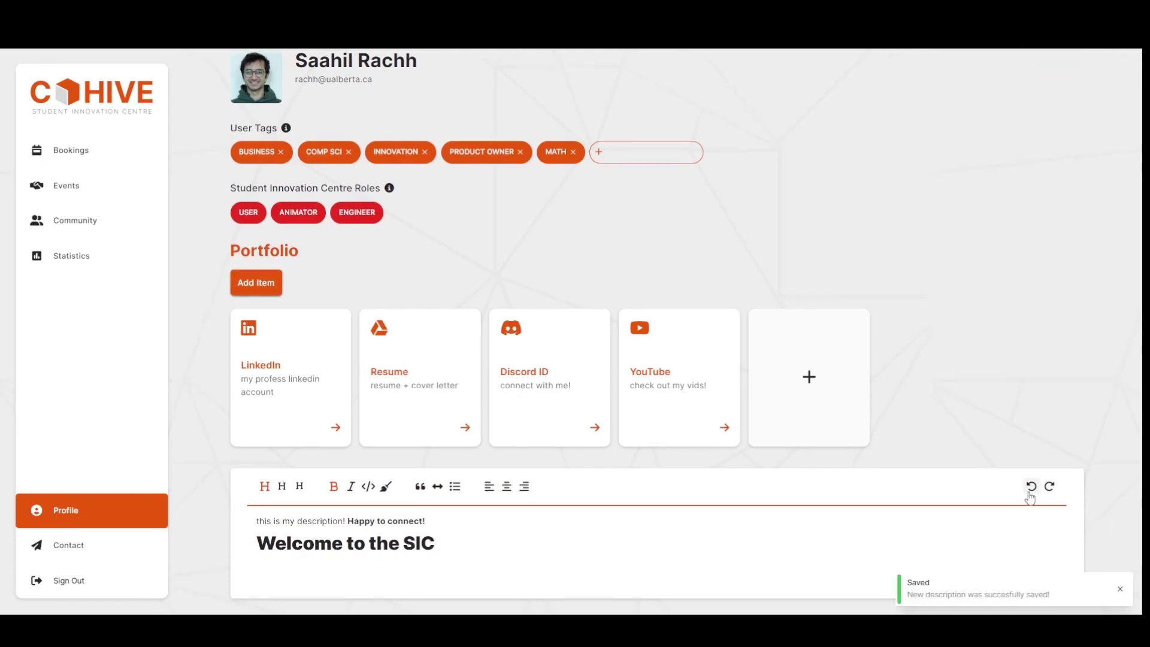
- Toggle the portfolio to Private and back to Public
scroll(922, 477, up, 1)
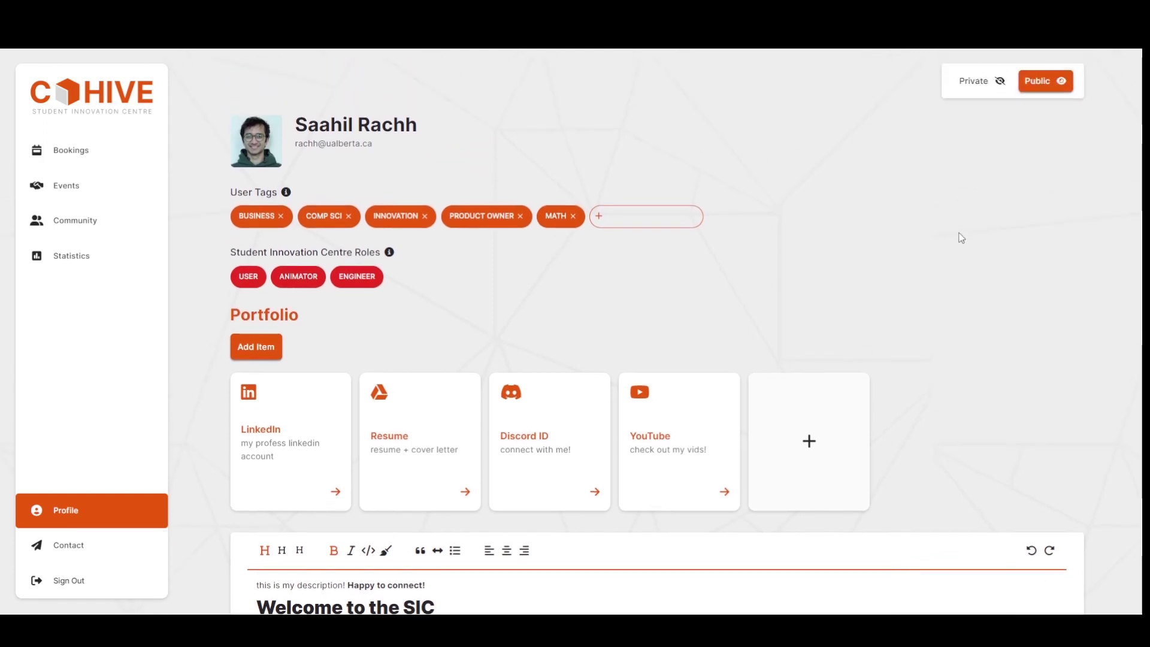
click(974, 81)
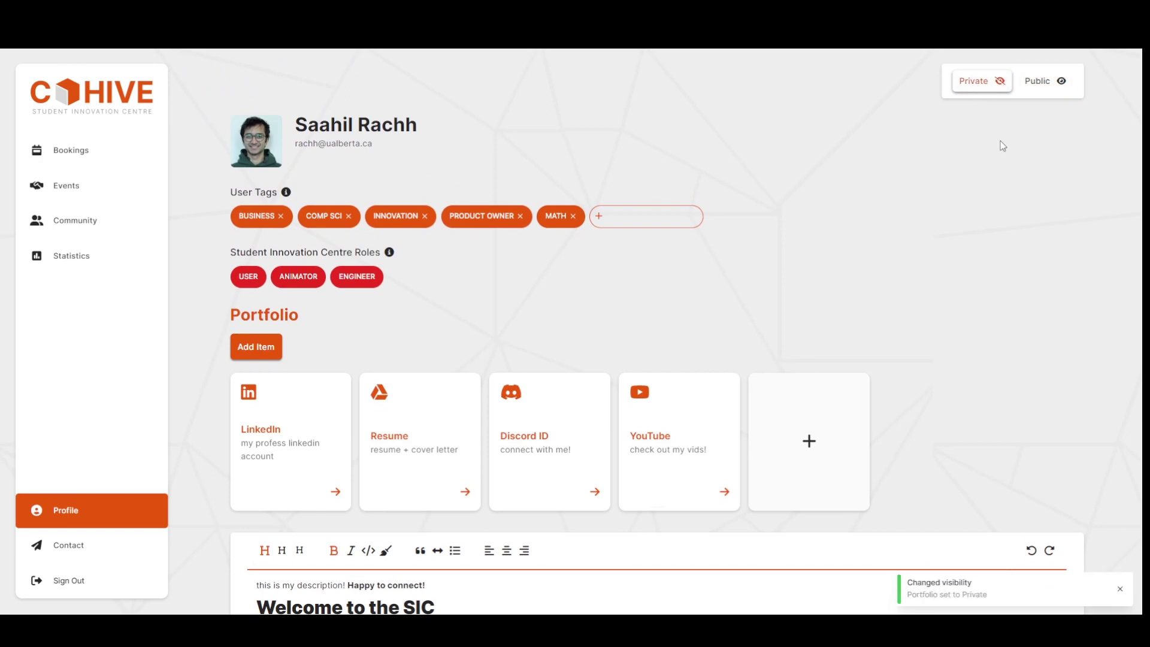
click(1041, 81)
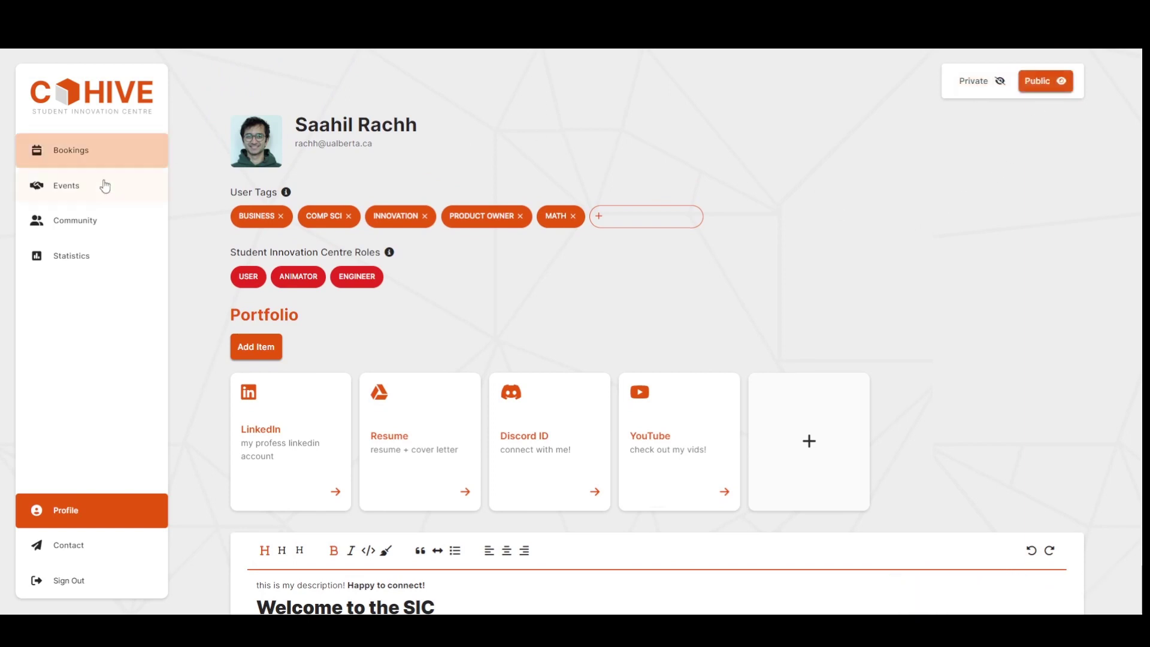
- Open the Community member directory and page to page 2, then back to page 1
click(82, 226)
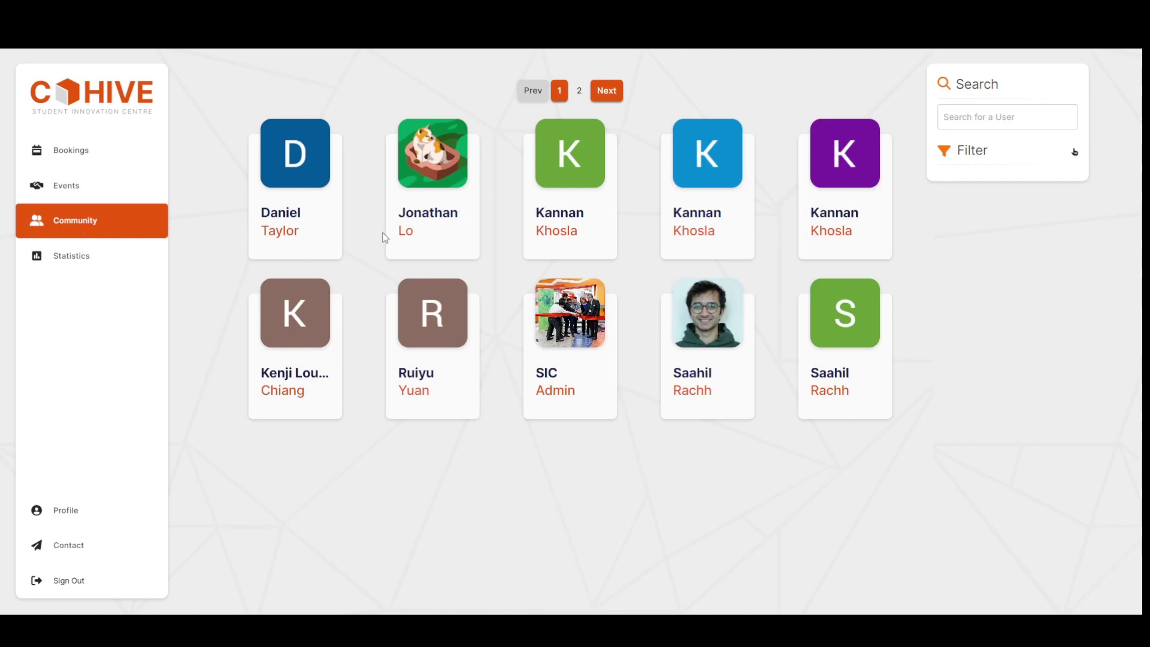
click(606, 96)
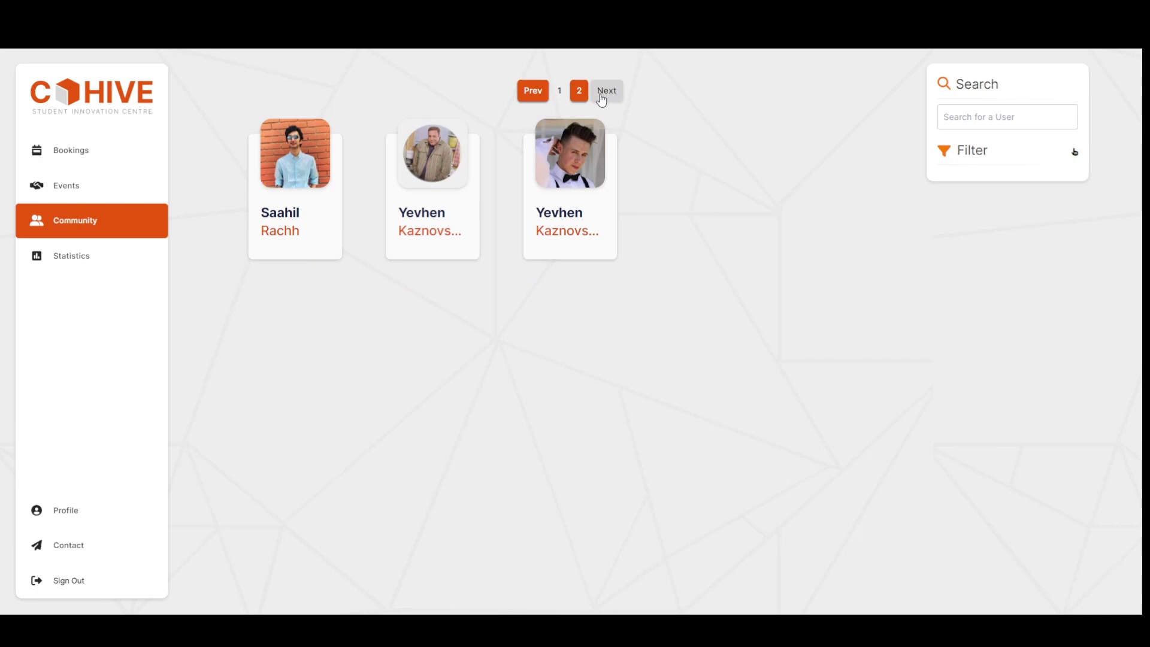
click(602, 96)
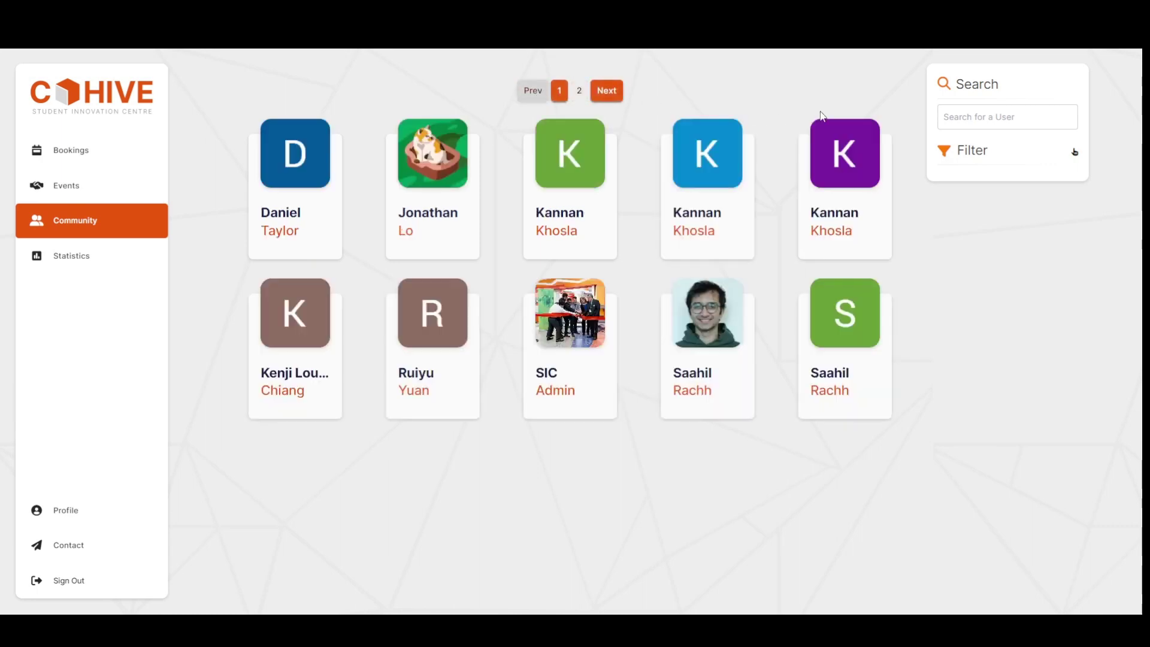
- Search members for 'saa', then delete part of the search text
click(999, 116)
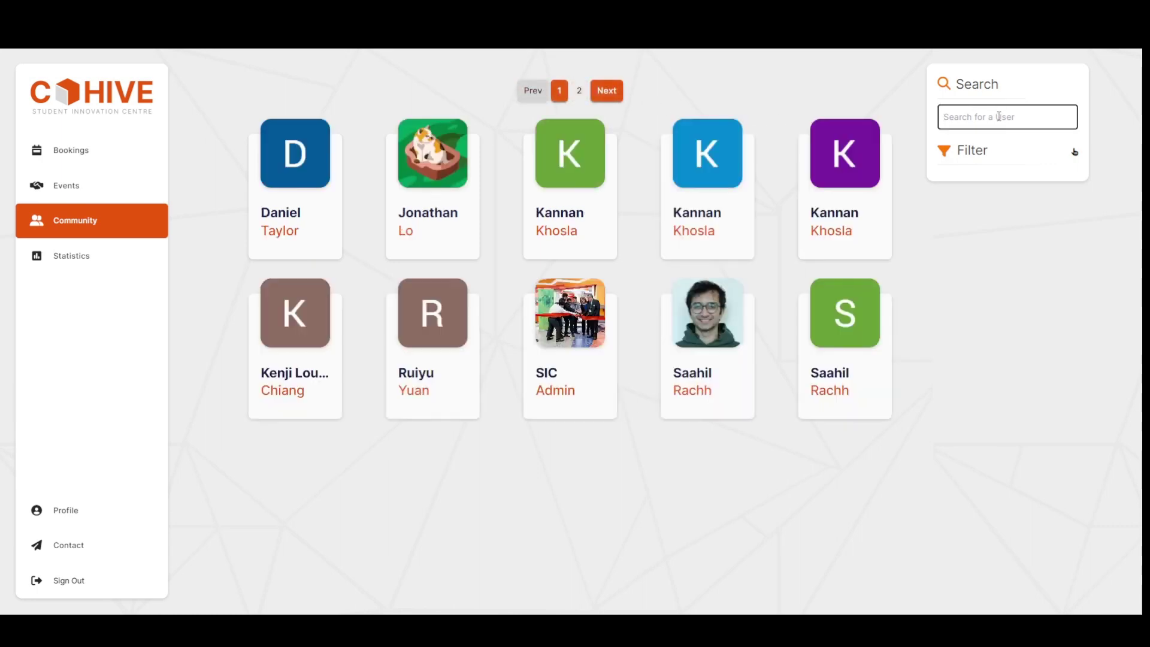
text(saa)
key(BackSpace)
key(BackSpace)
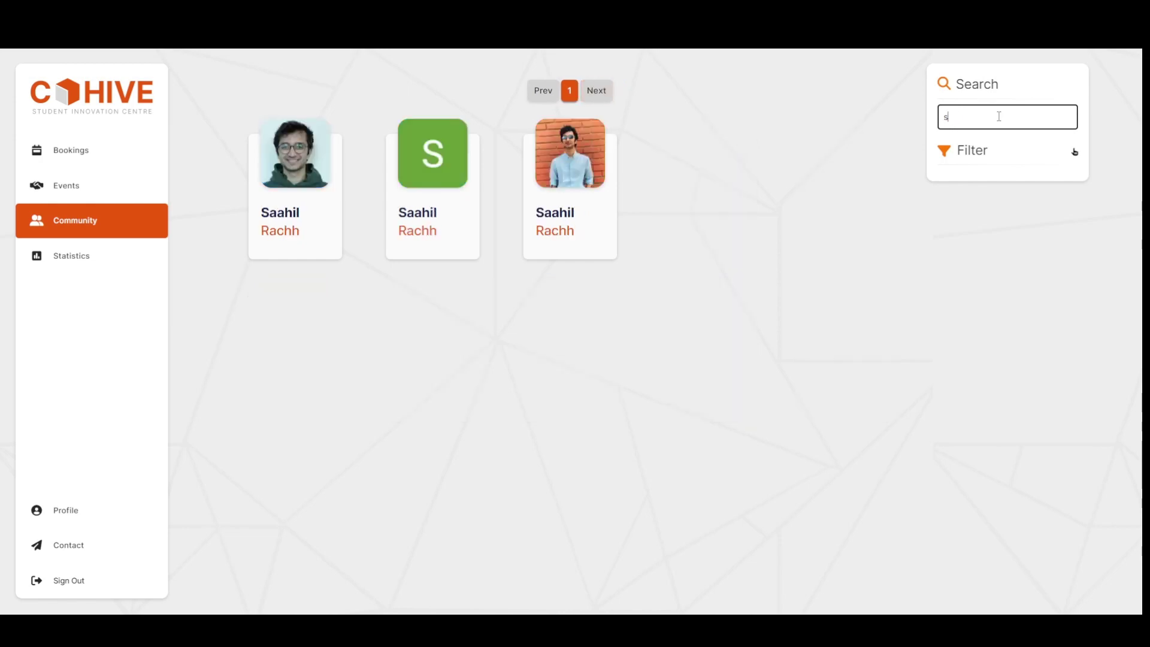
key(BackSpace)
- Try the letters 'y' and 'k' in the member search, leaving the field empty
text(y)
key(BackSpace)
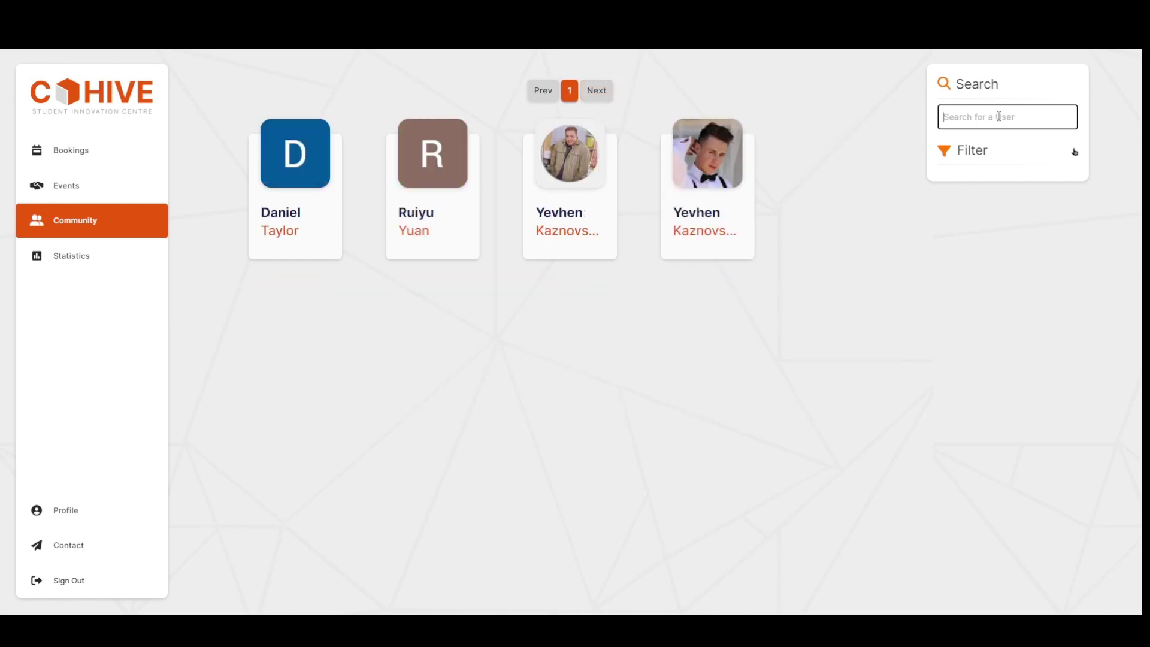
text(k)
key(BackSpace)
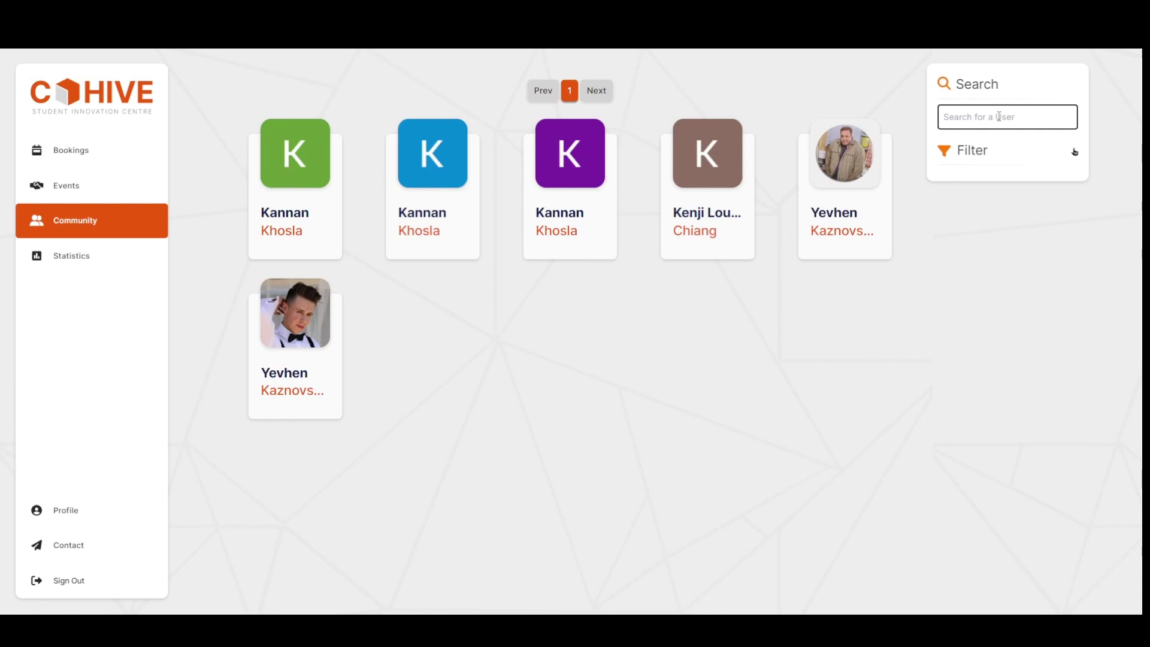
- Toggle the User, Voice Actor, Painter and Host filters on and off, leaving none checked
click(1072, 153)
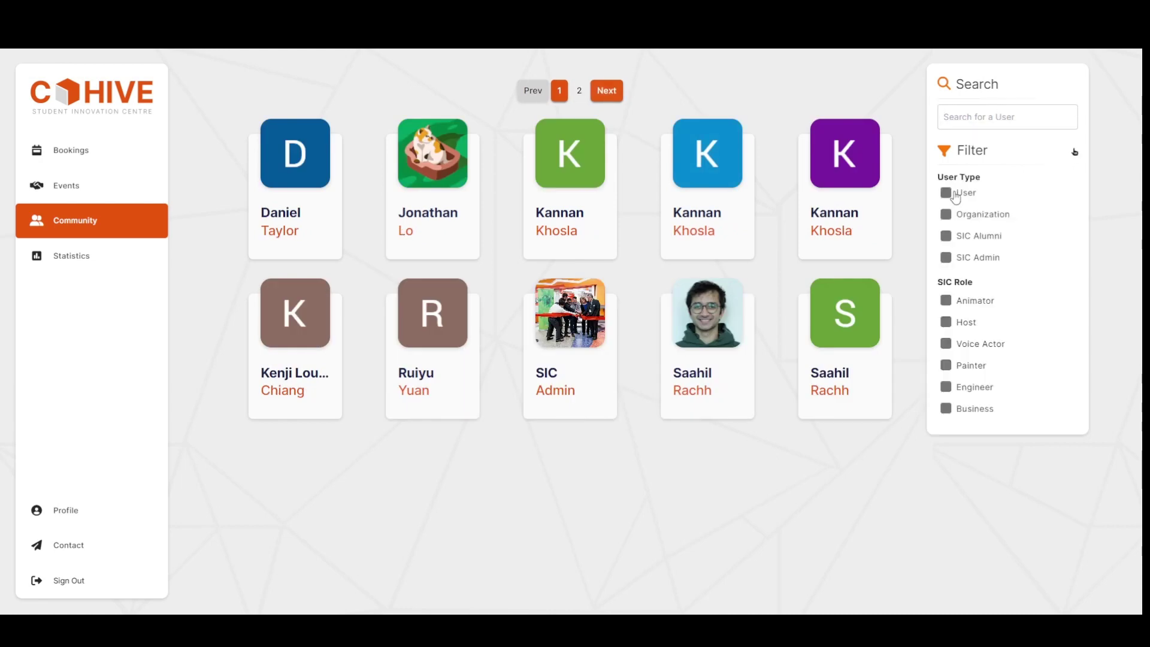
click(946, 192)
click(946, 343)
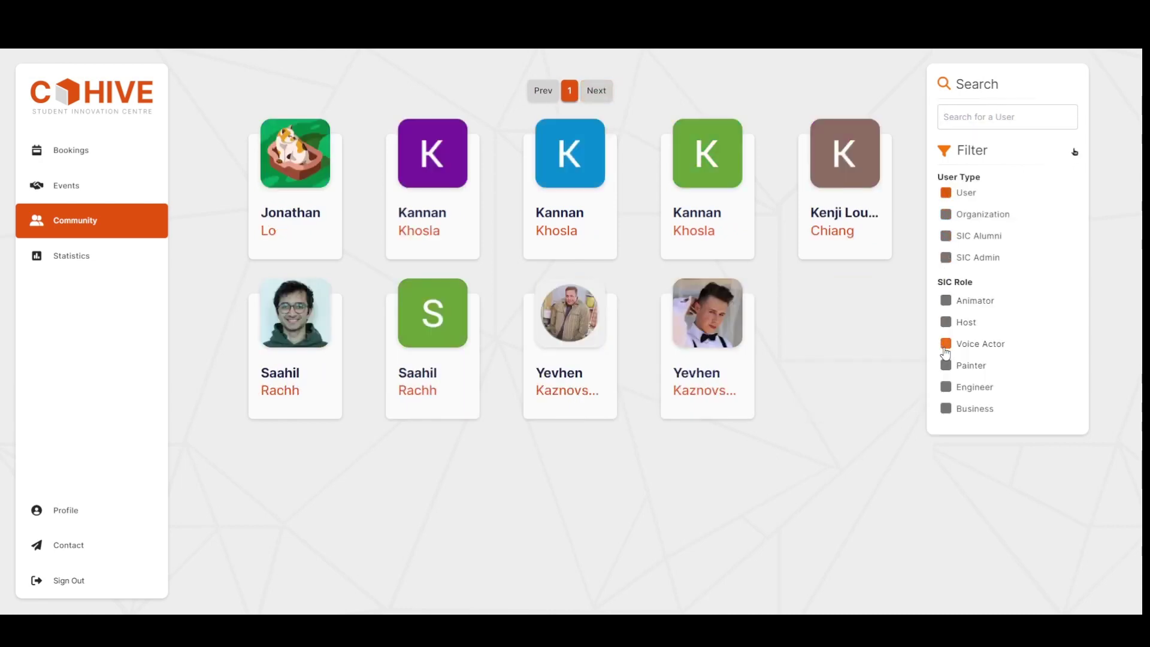
click(946, 365)
click(958, 193)
click(948, 324)
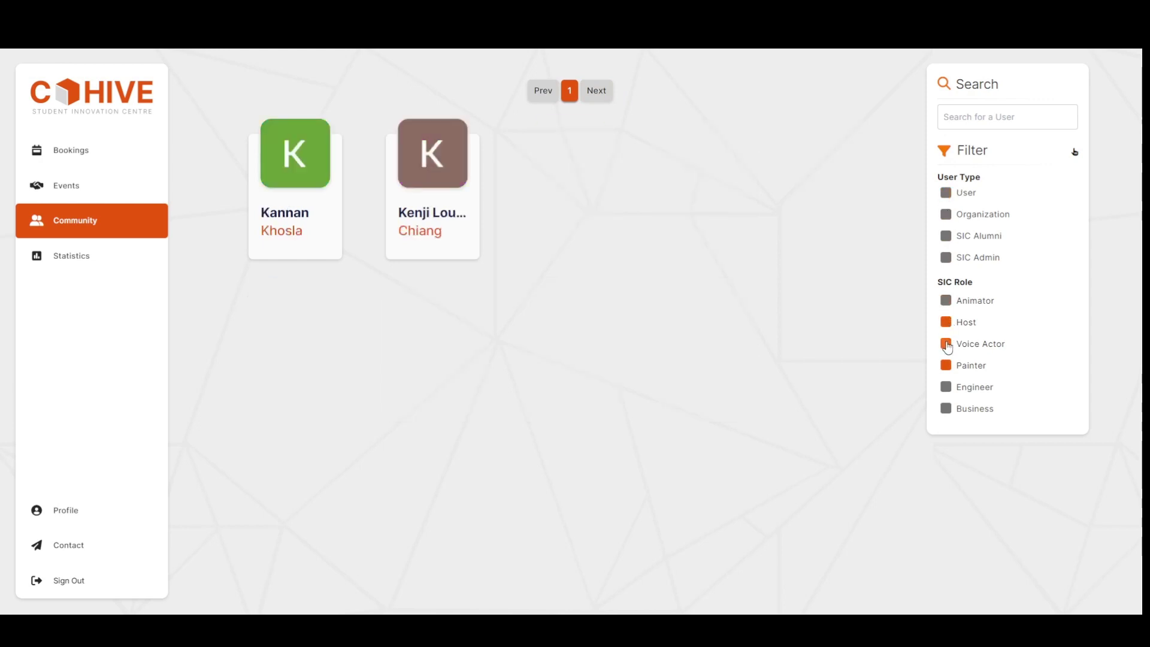
click(946, 344)
click(946, 365)
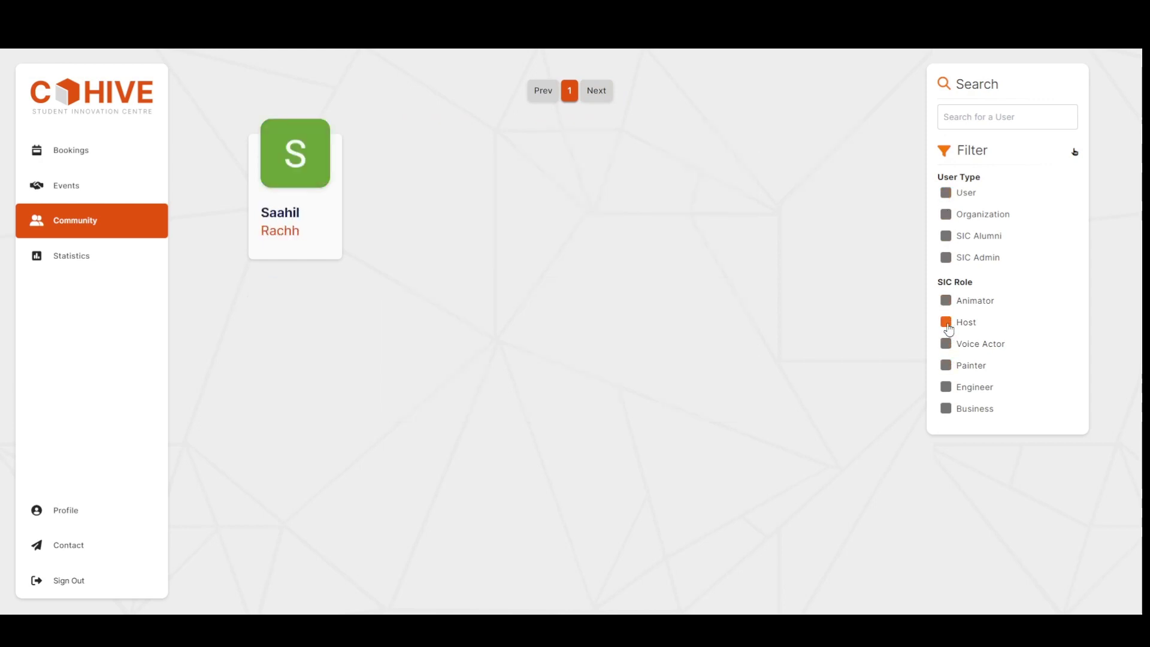
click(946, 322)
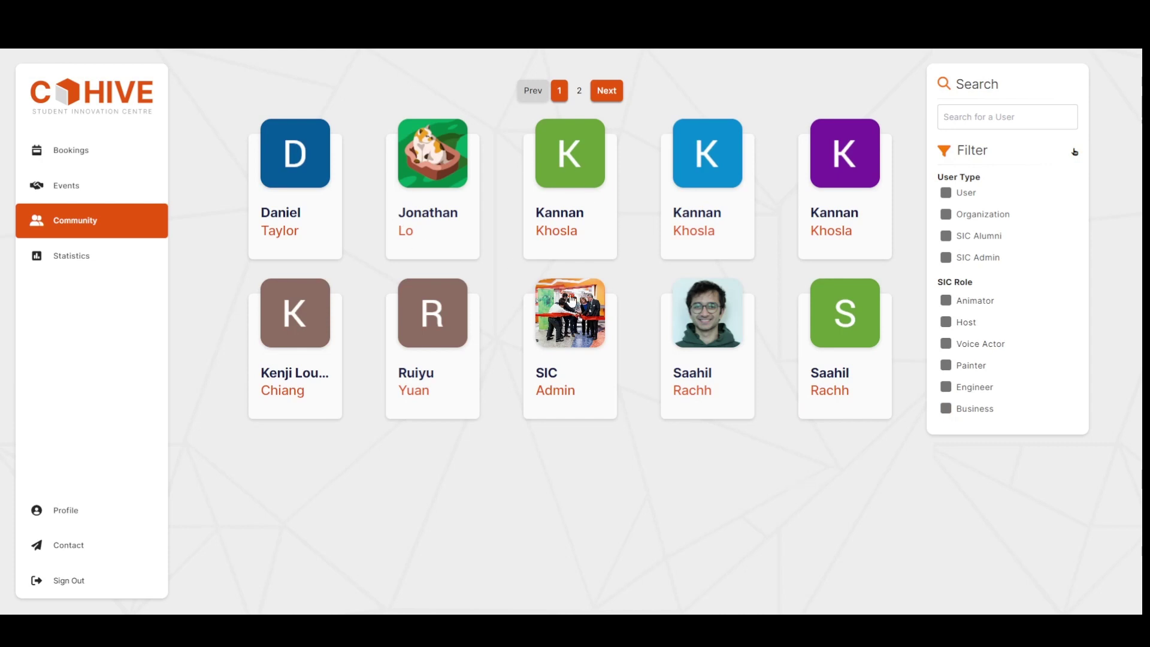
- View the cat-avatar member's profile, then the third member's profile on page 2, returning to Community
click(427, 175)
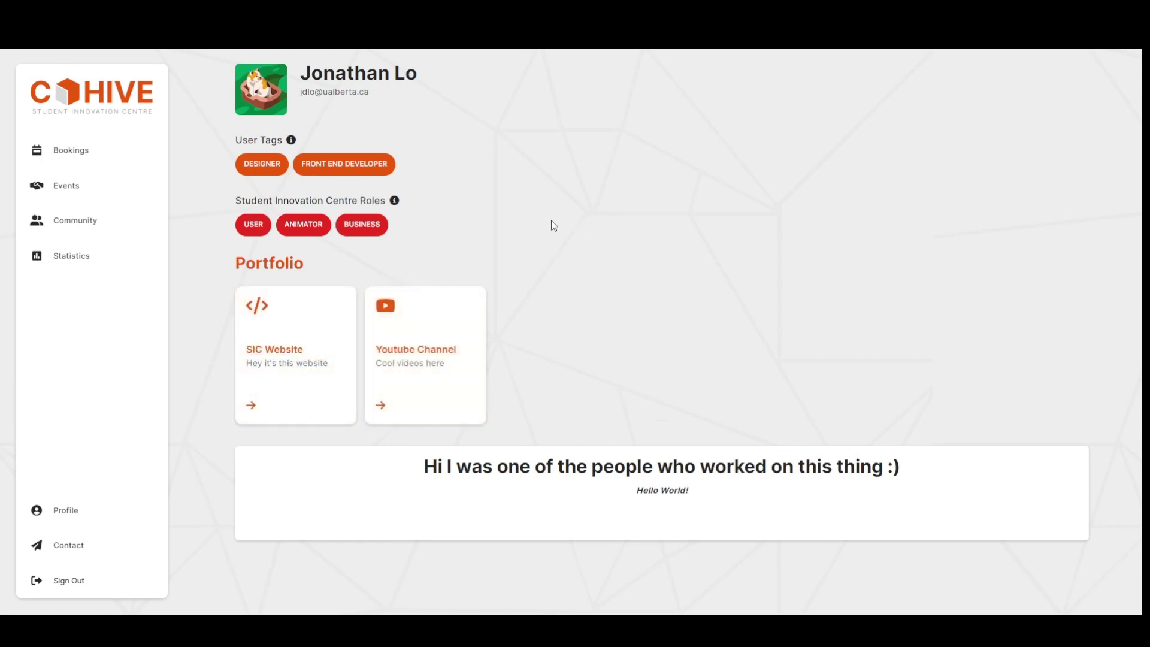
click(102, 229)
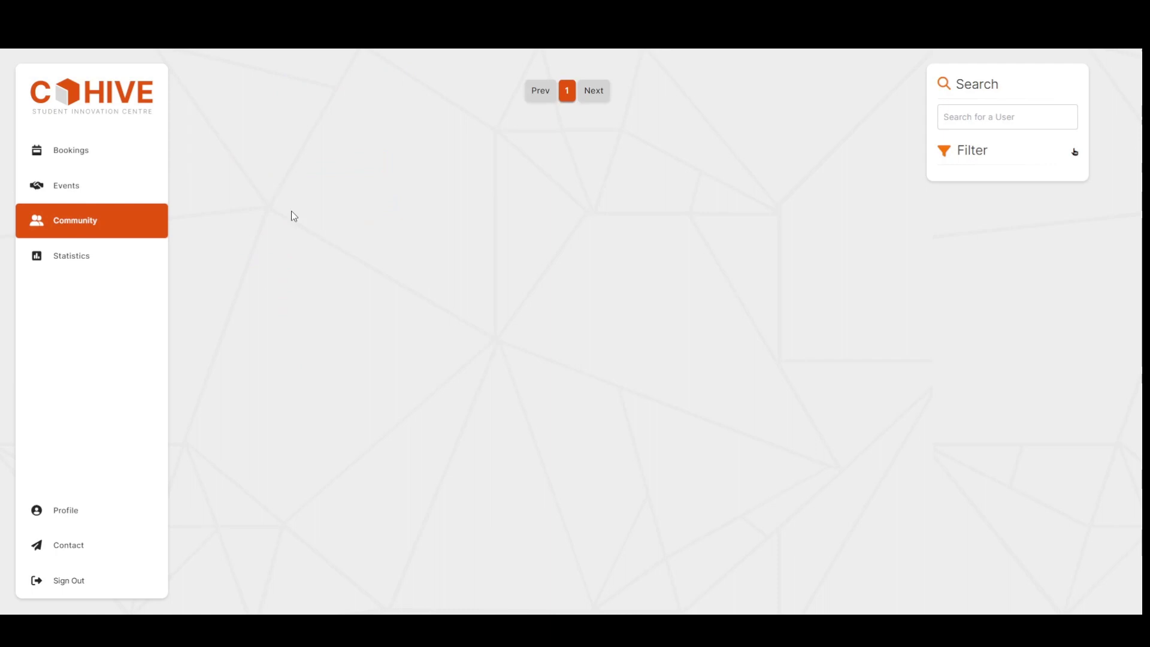
click(603, 91)
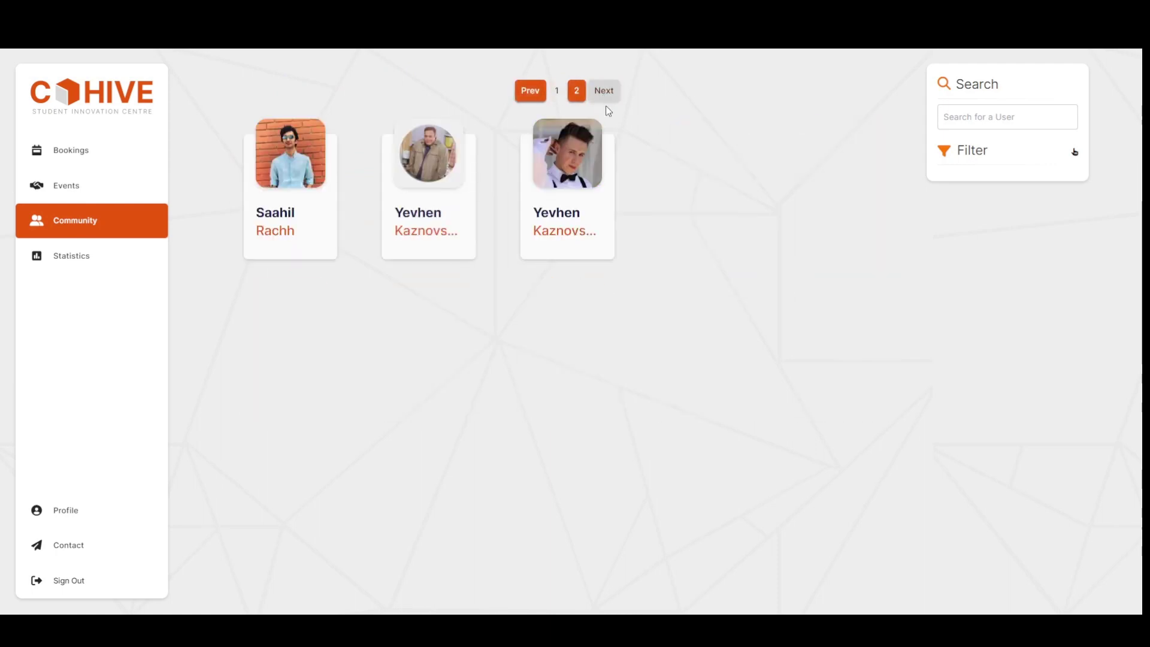
click(578, 175)
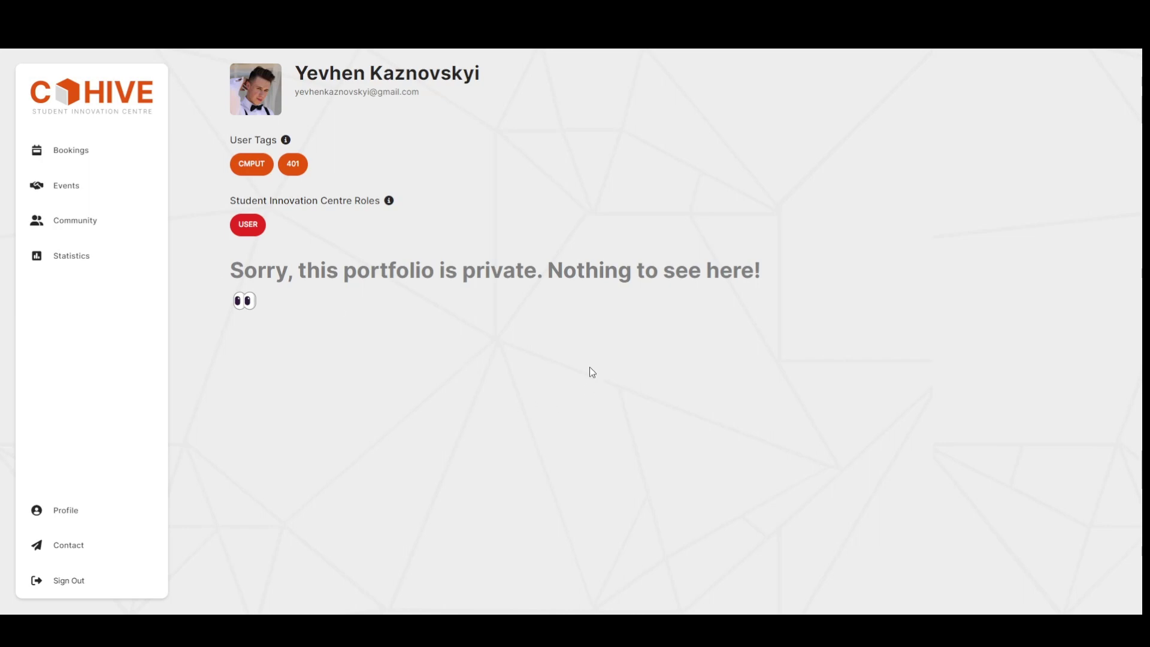
click(78, 220)
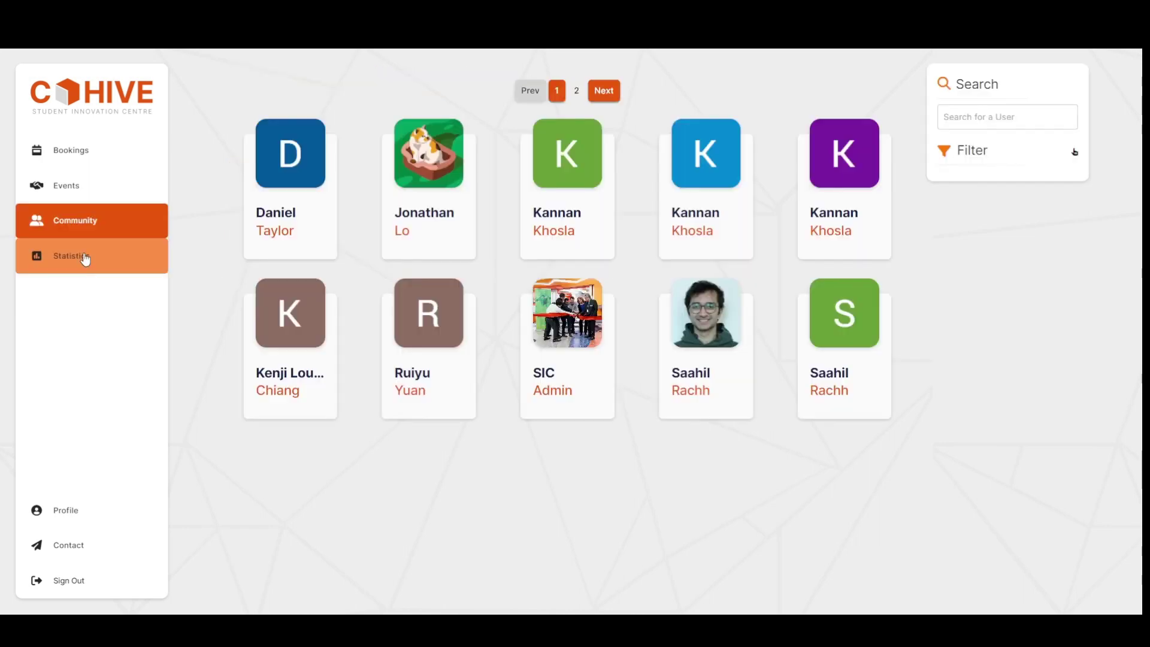
- Open Statistics and preview the Tuesday, Wednesday and Podcast Room charts before going back to Monday
click(74, 258)
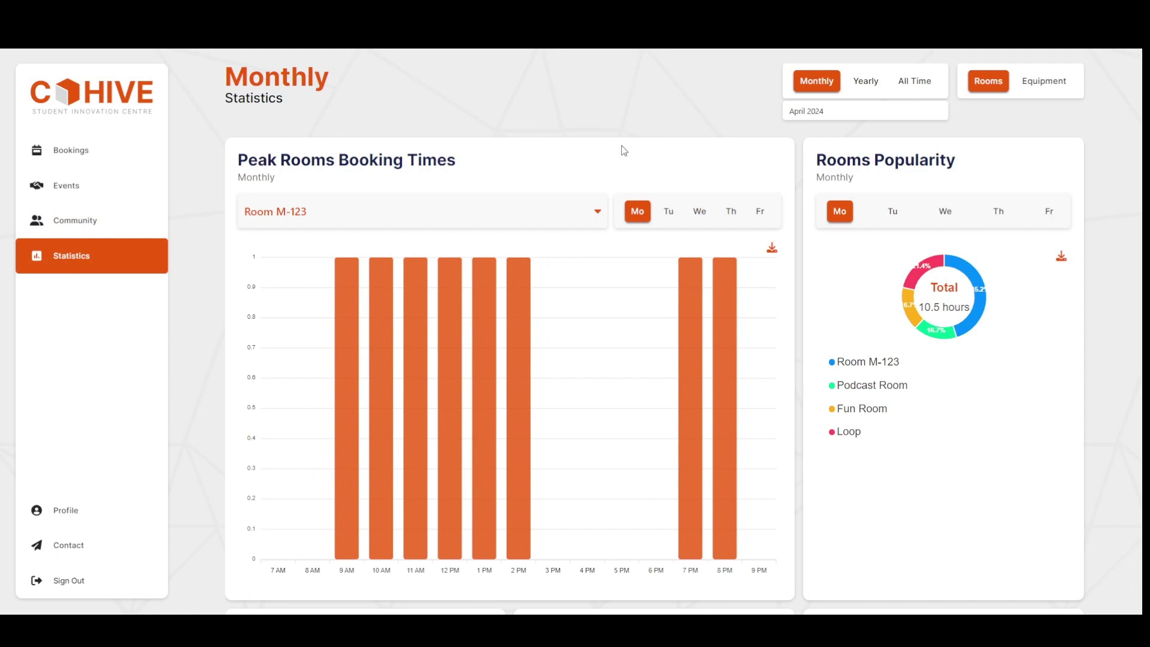
click(669, 213)
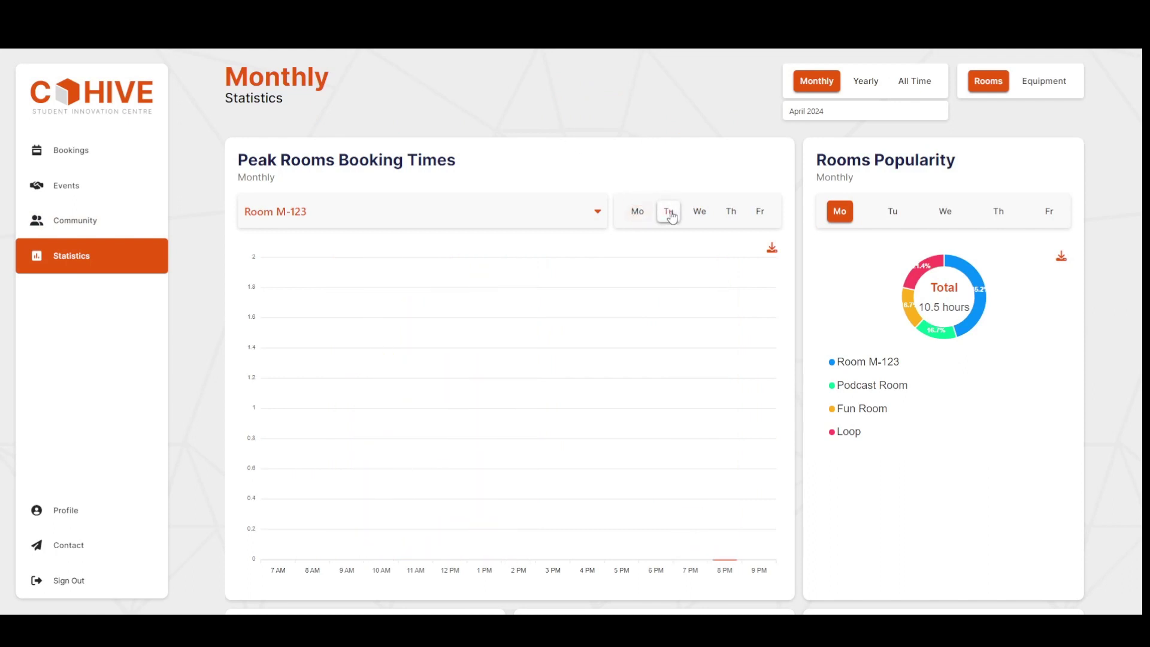
click(699, 213)
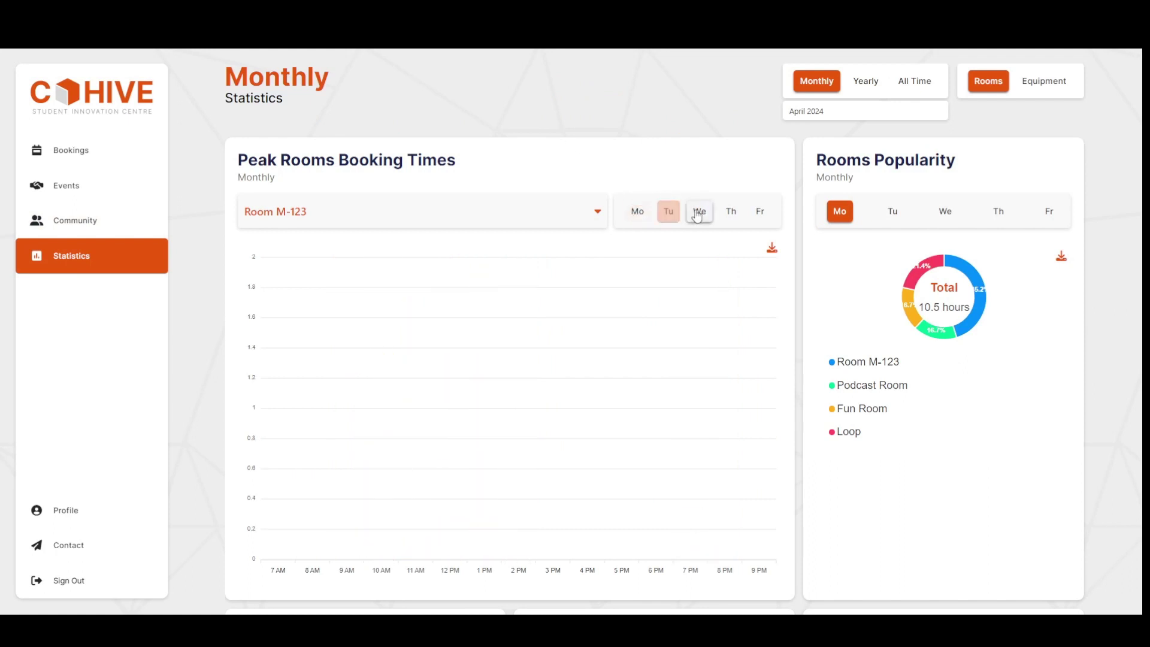
click(531, 211)
click(275, 269)
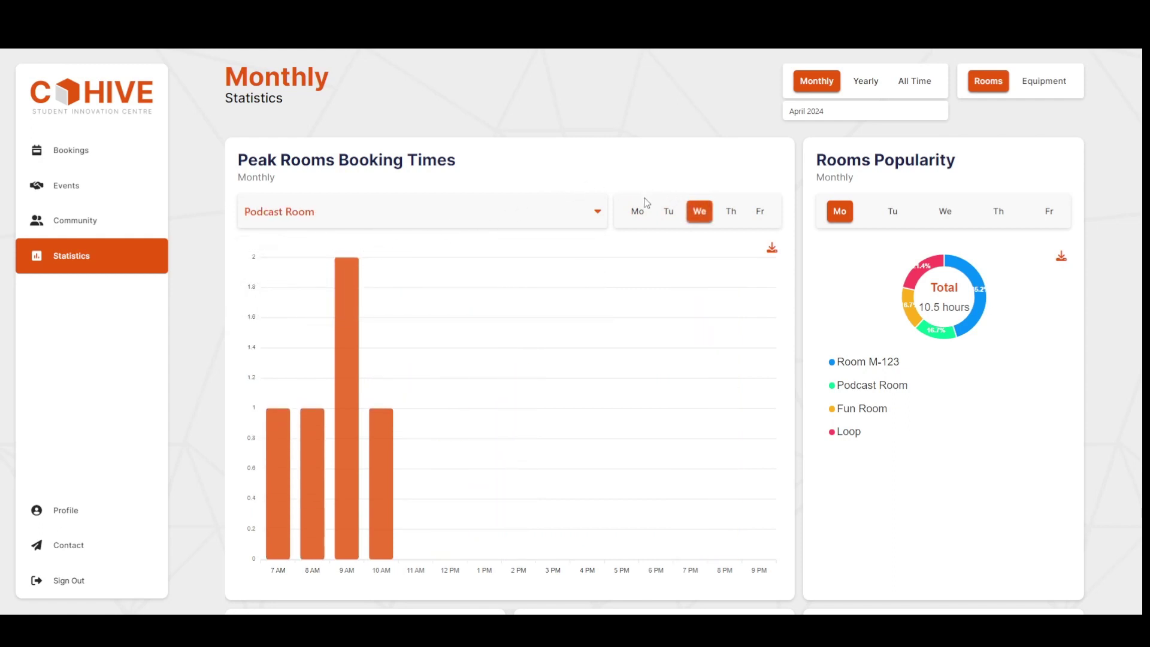
click(636, 210)
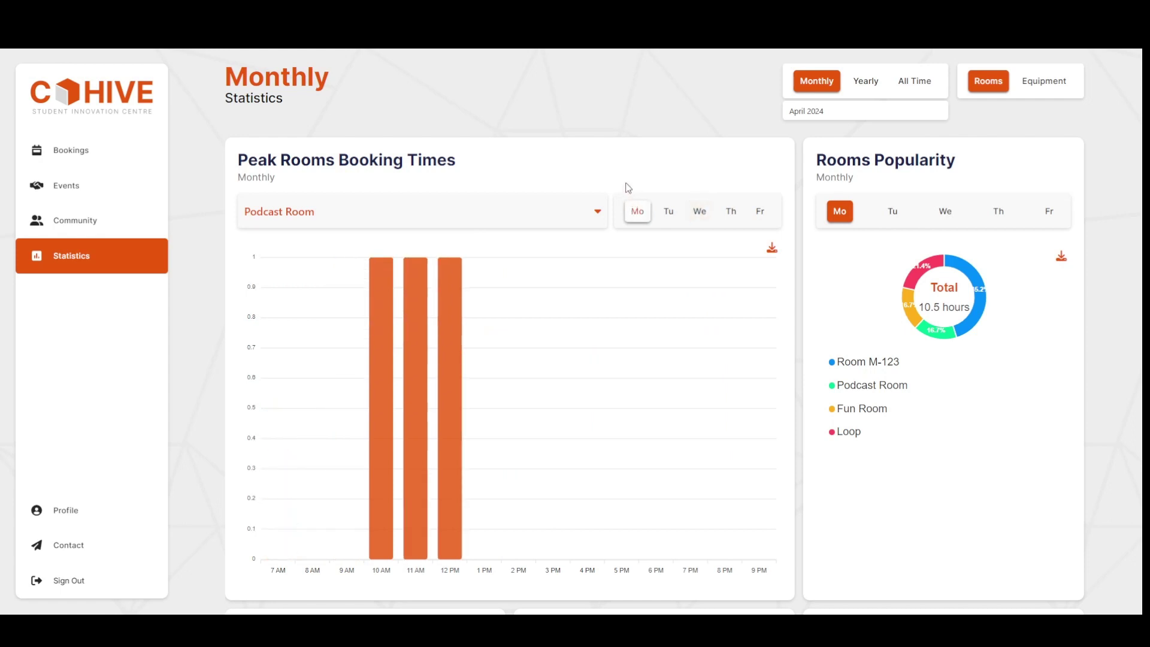
click(630, 211)
- Chart Room M-123 again and set the statistics month to March 2024
click(585, 210)
click(341, 243)
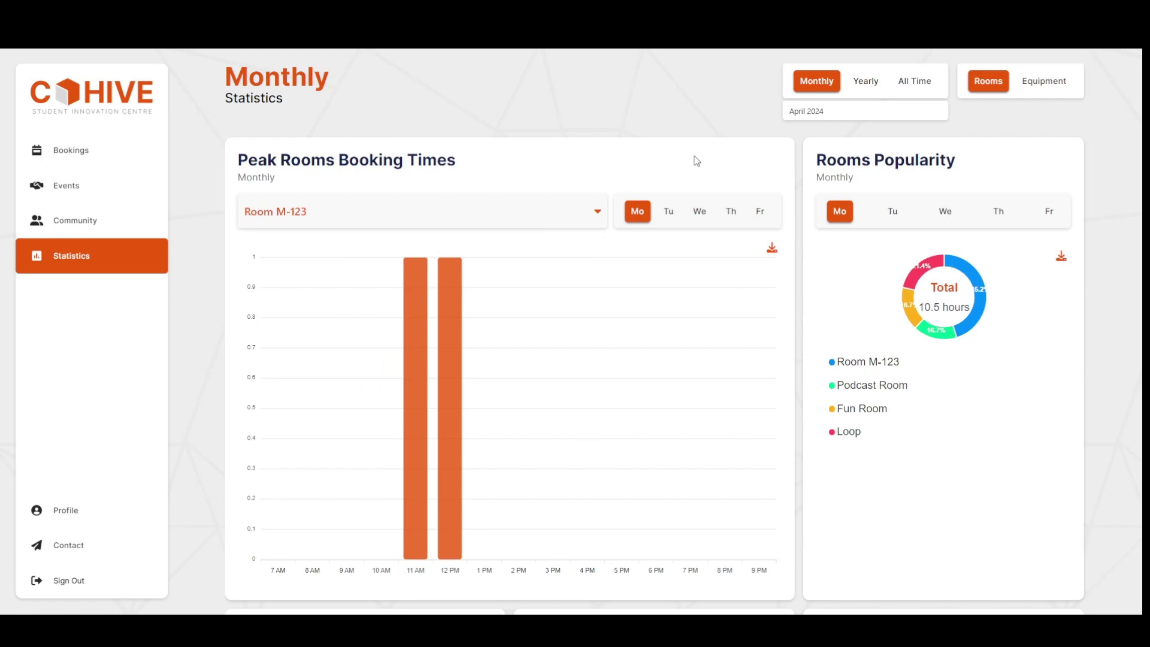
click(818, 117)
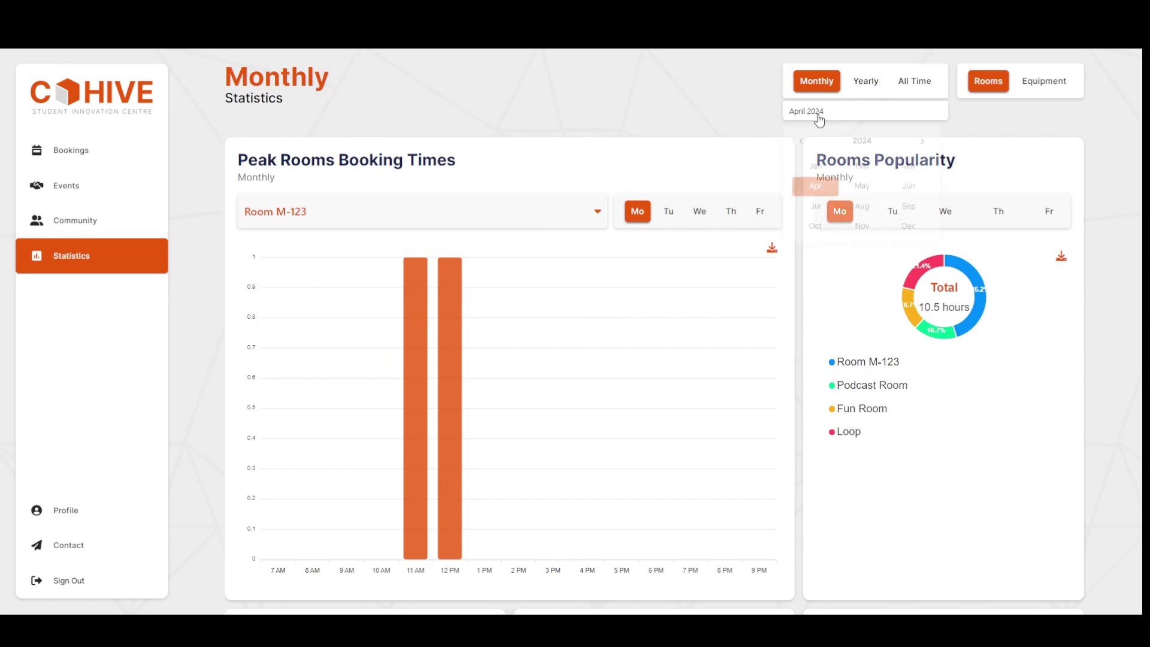
click(907, 166)
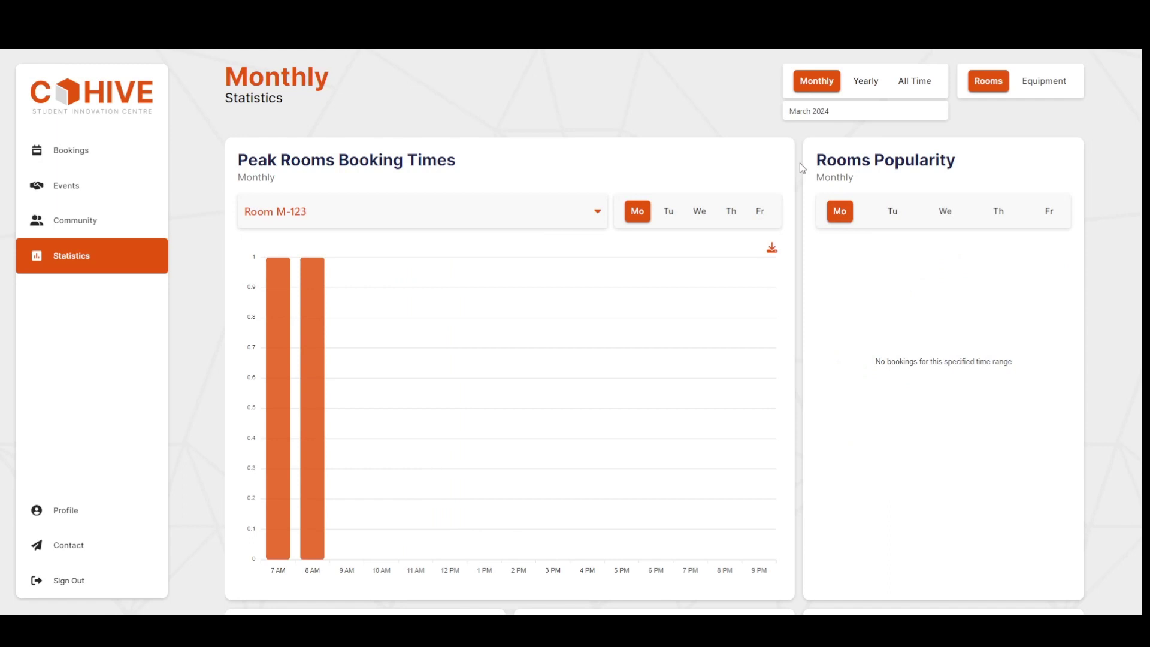
- Switch to the 2024 yearly view, show Thursday room popularity, and check both charts' export options
click(862, 84)
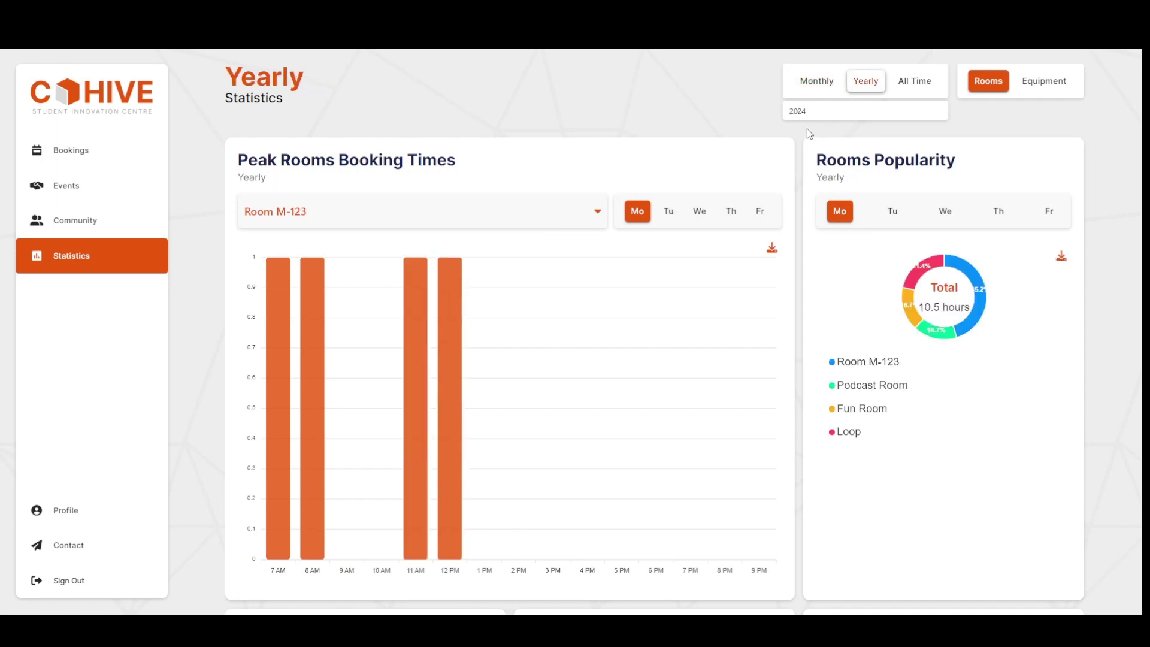
click(994, 212)
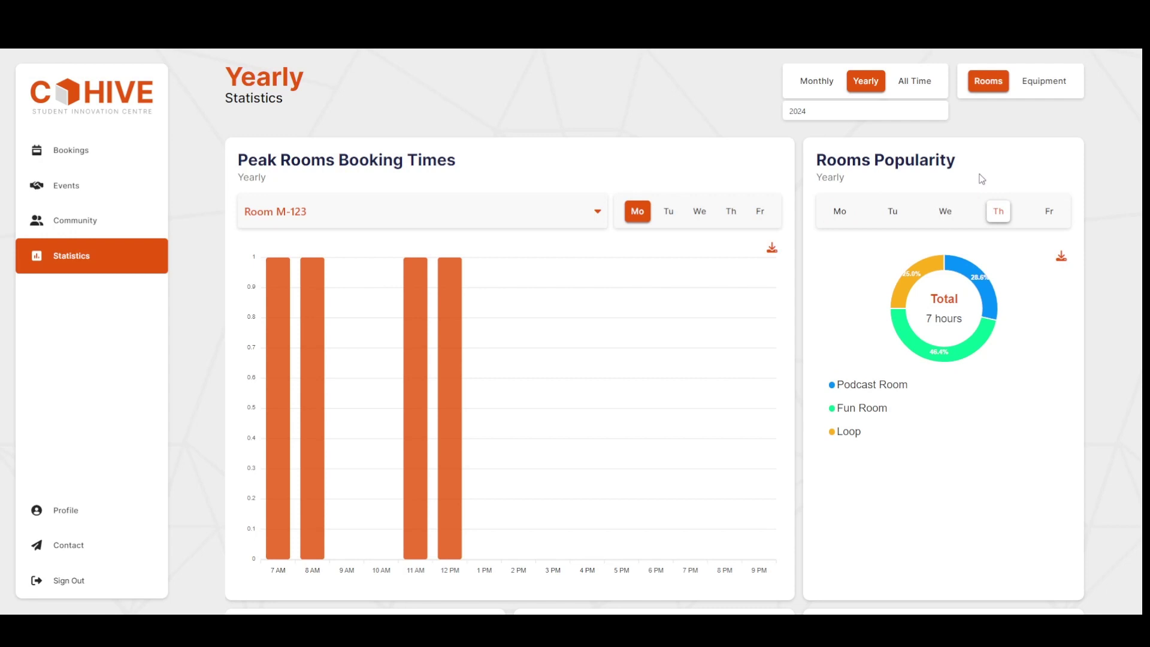
click(772, 248)
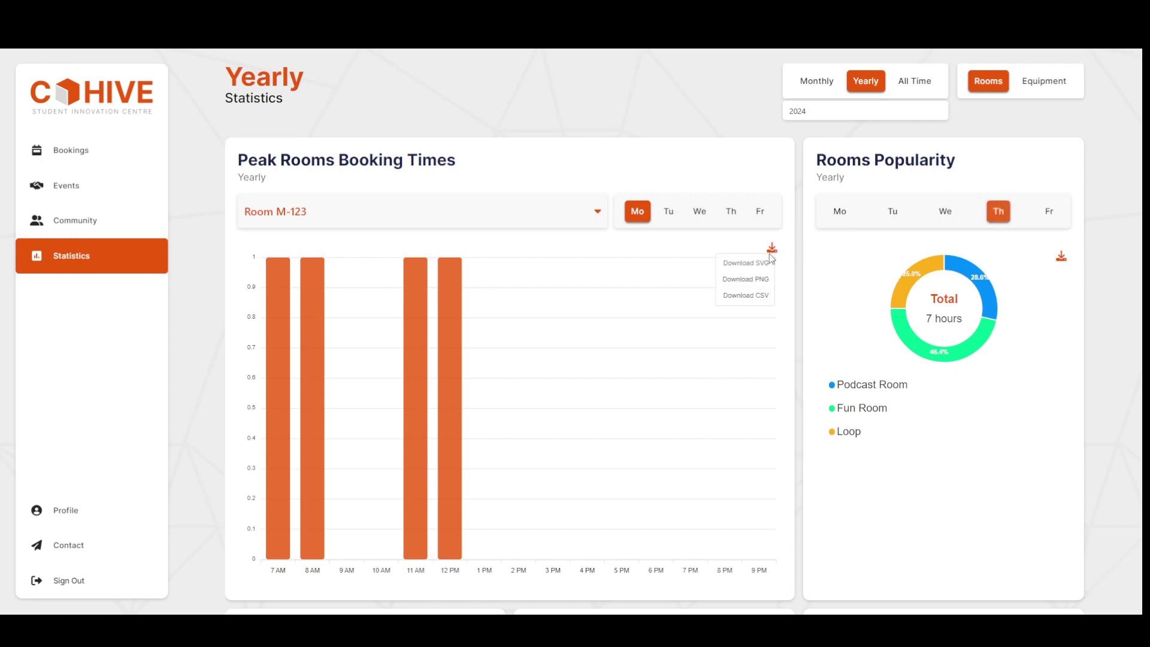
click(1061, 257)
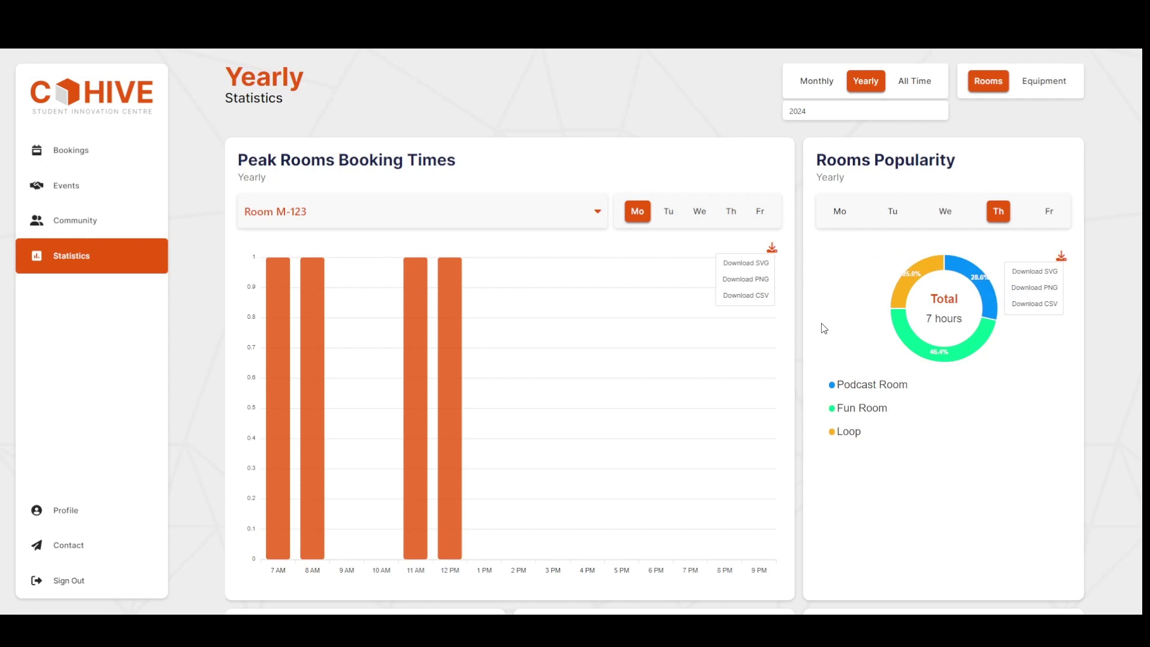
- Switch to equipment statistics, chart the Guitar's Monday booking times, and review the summary cards
click(1042, 82)
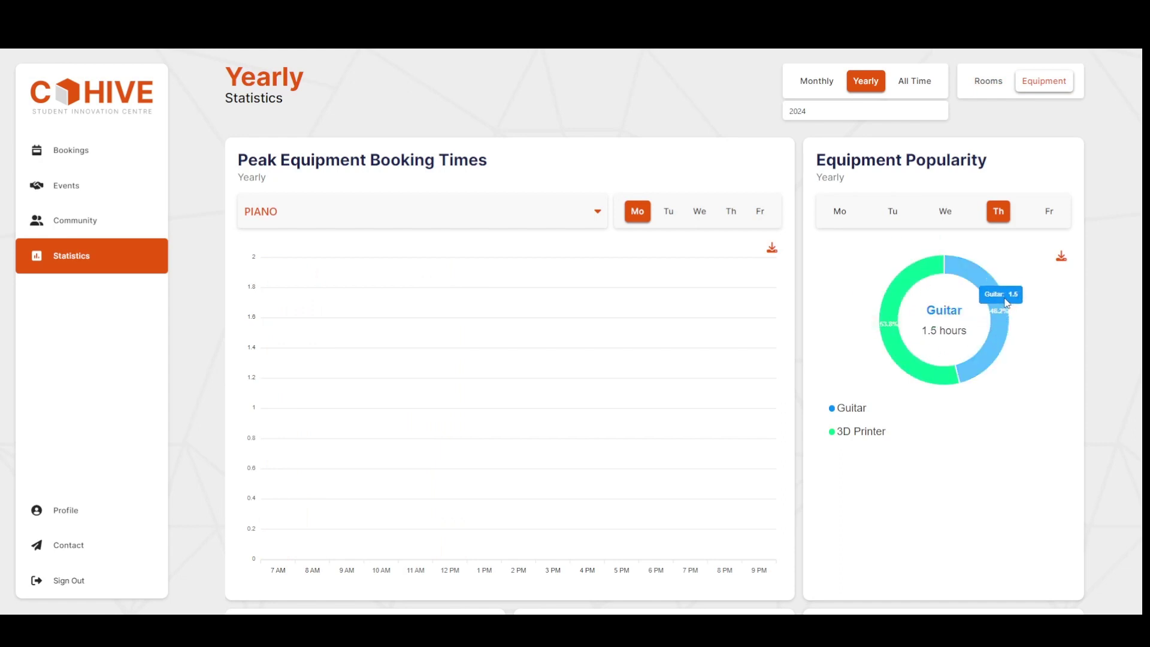
mouse_move(895, 359)
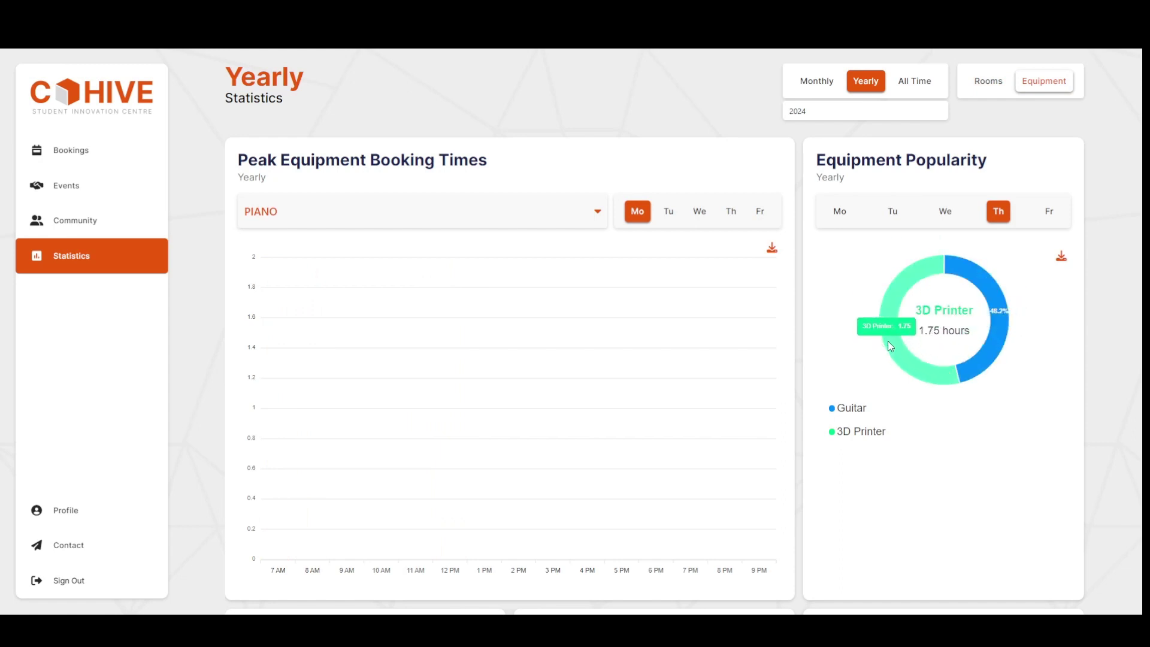
click(454, 219)
click(310, 259)
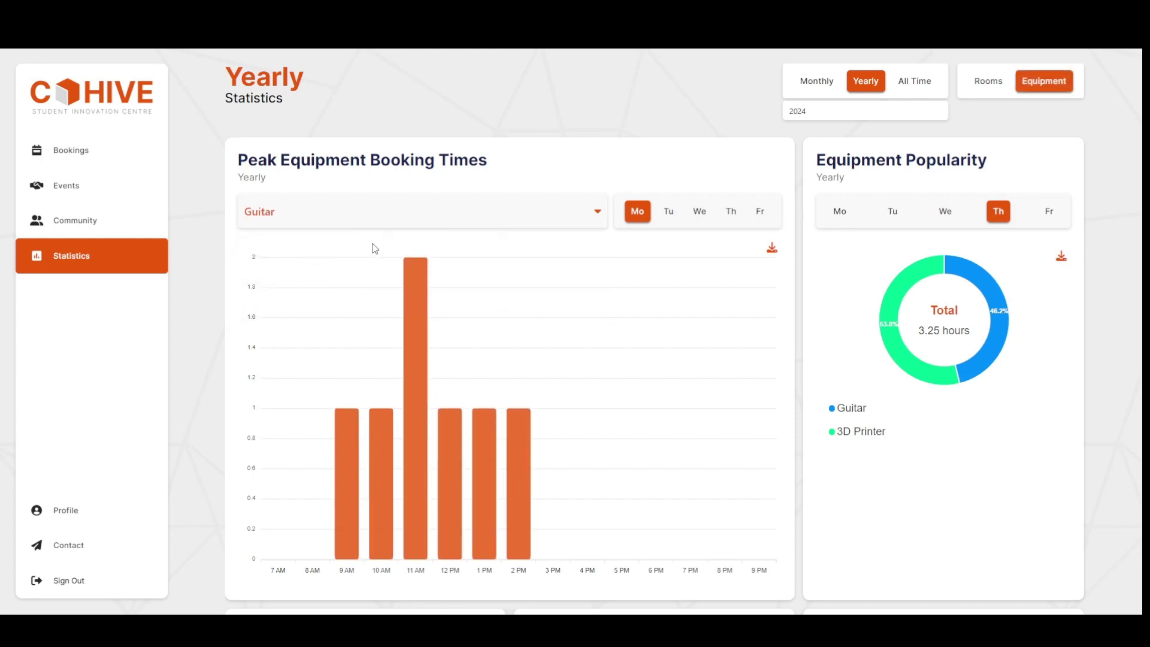
scroll(375, 248, down, 2)
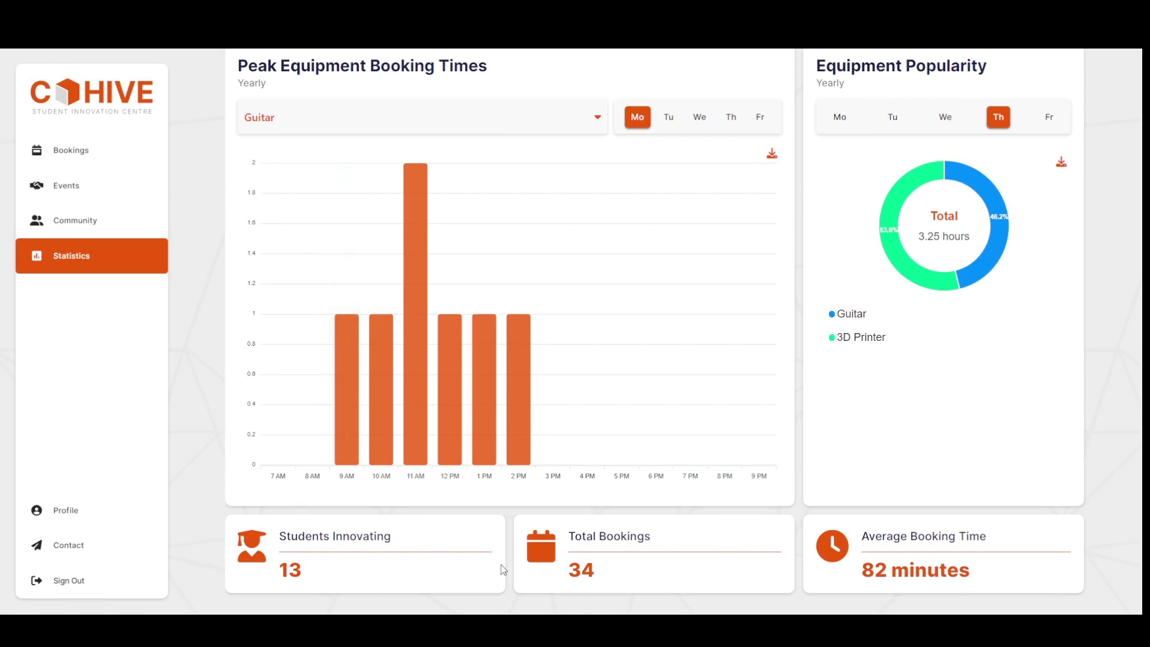
scroll(796, 539, up, 2)
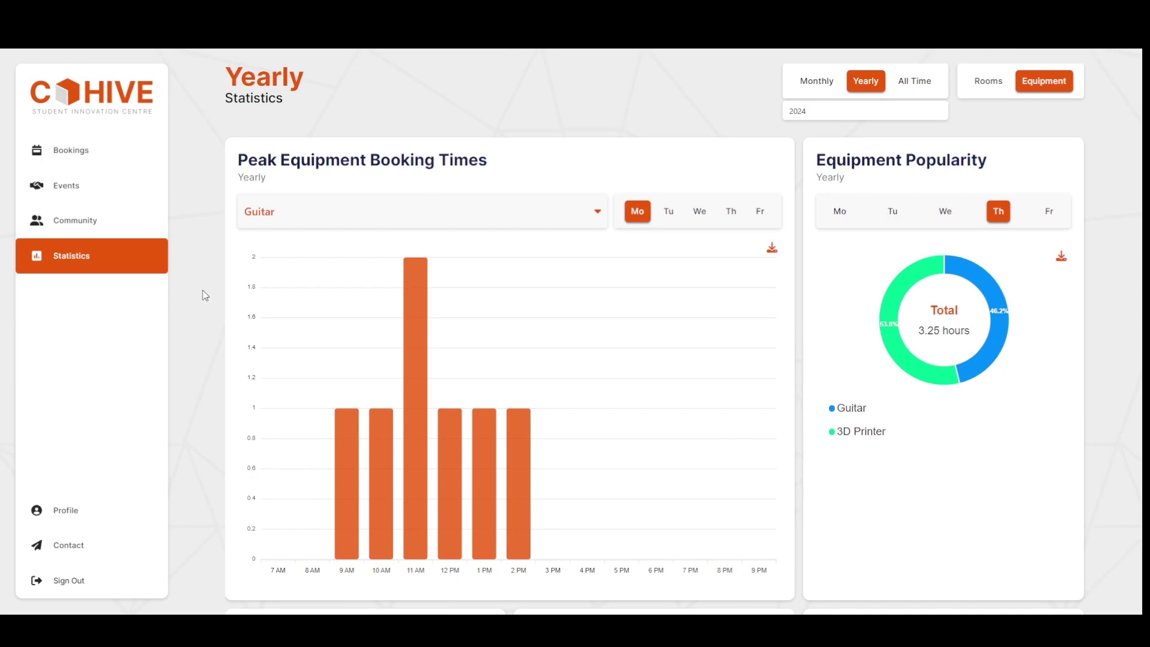
- Open the Contact page's Feedback Form, look through it, and ask to sign out
click(82, 549)
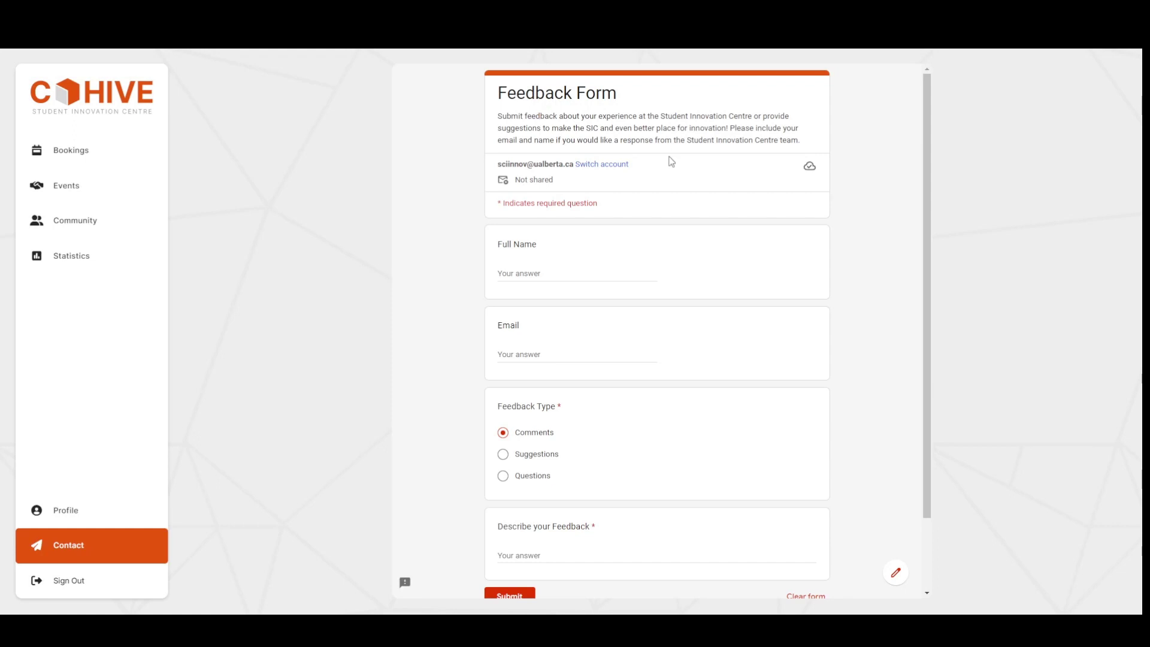
scroll(579, 343, down, 2)
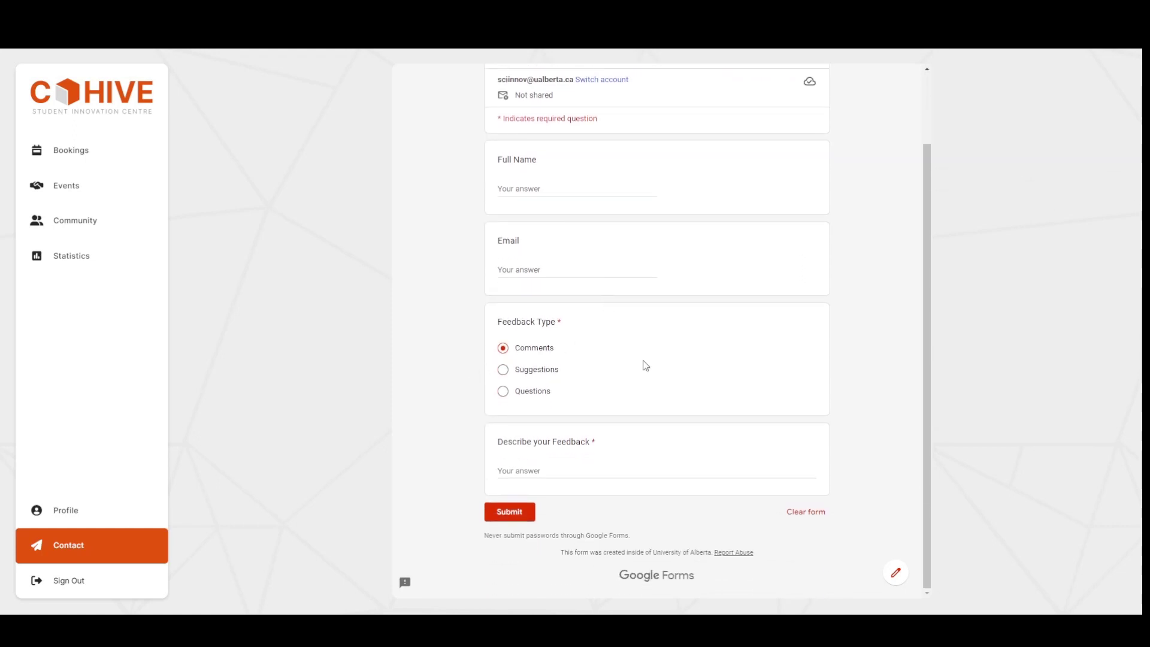
scroll(641, 369, up, 2)
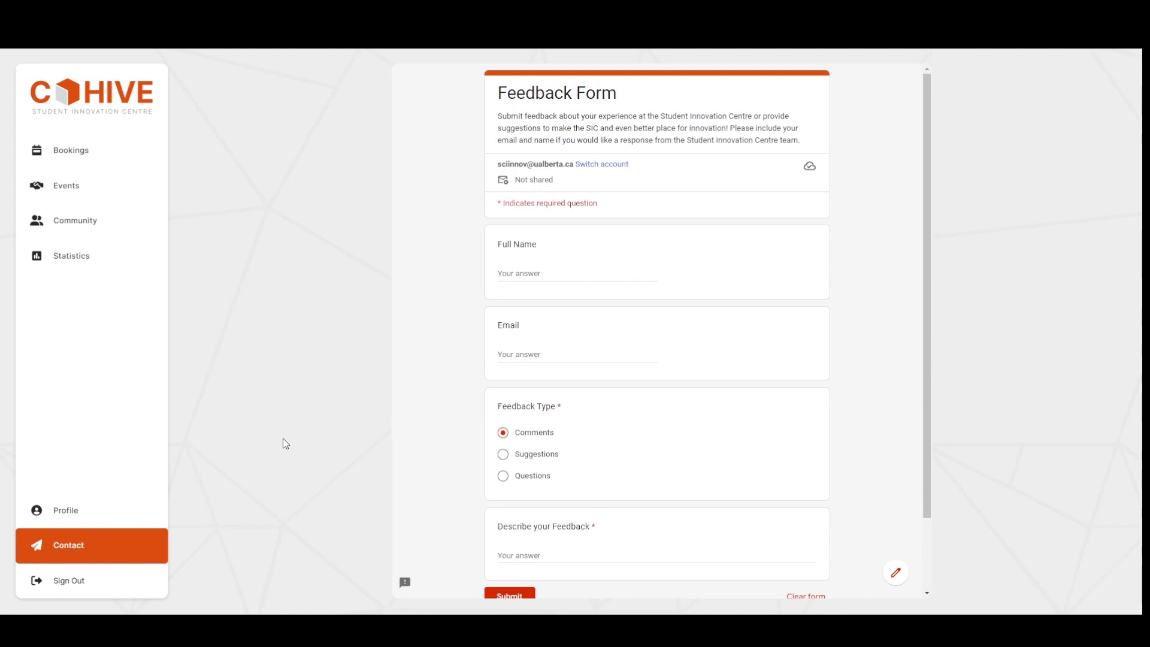
click(78, 582)
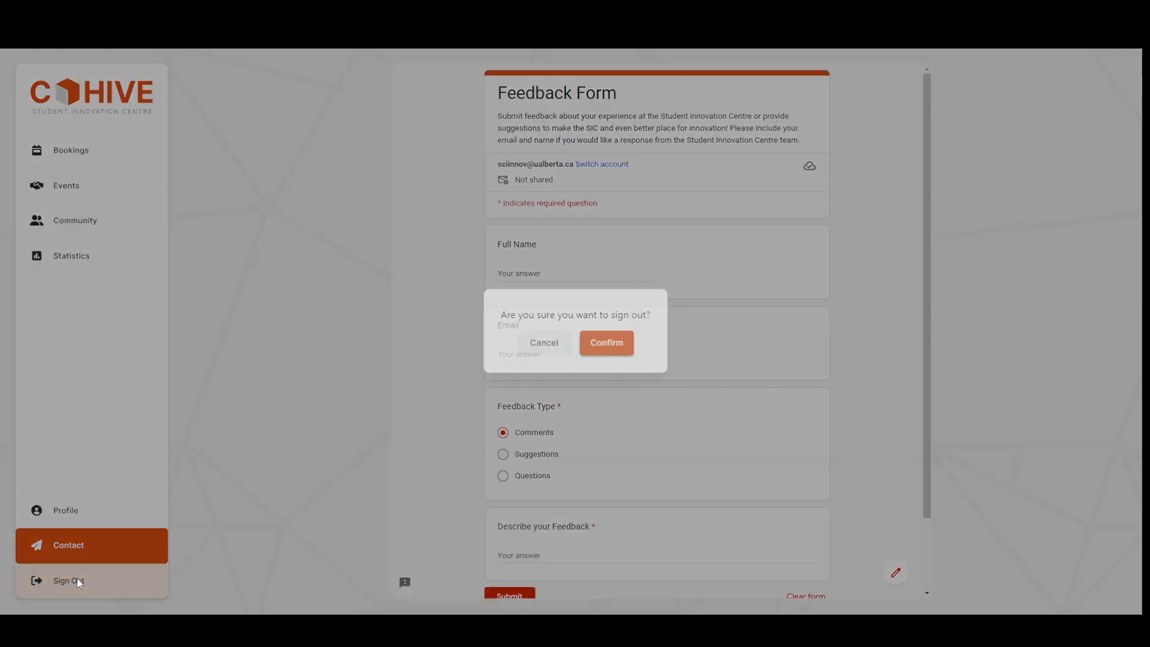